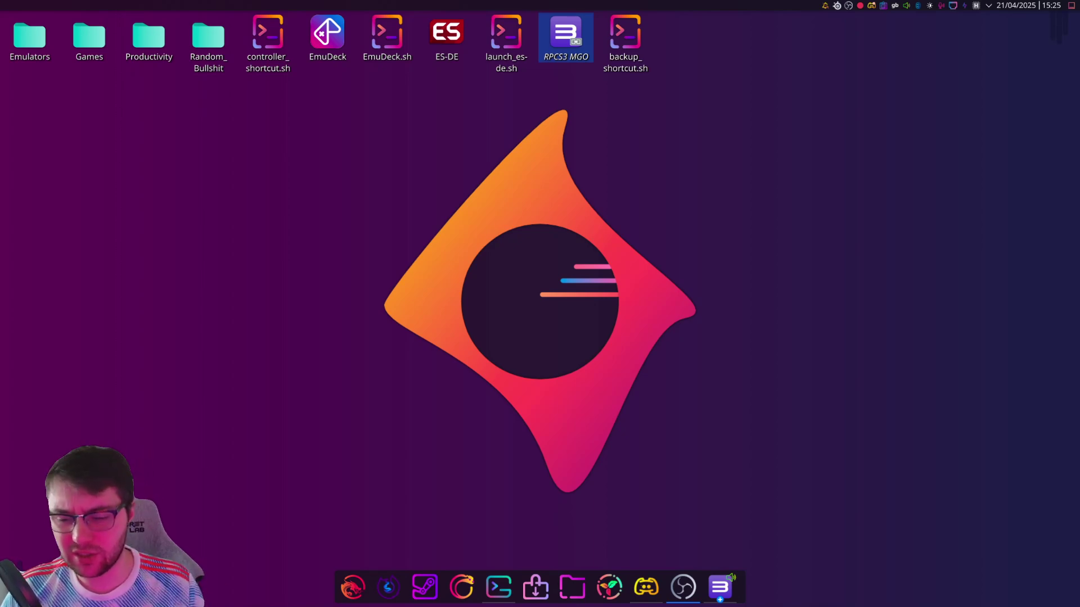
# - Switch to RPCS3, start the Metal Gear Online 2 training match and deploy with the M4 Custom as primary weapon
pyautogui.click(719, 587)
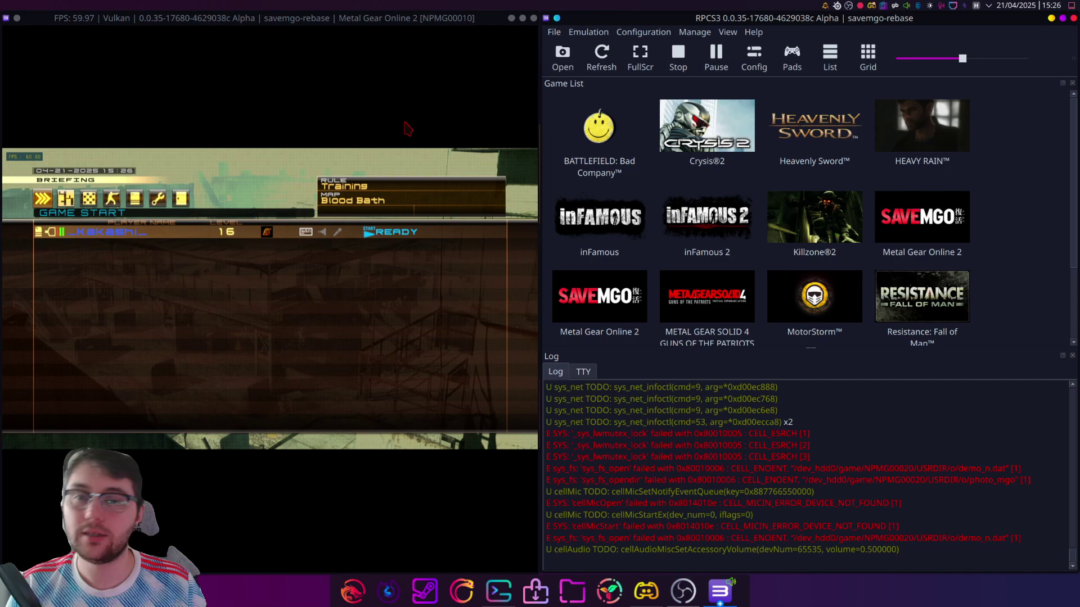
pyautogui.press('x')
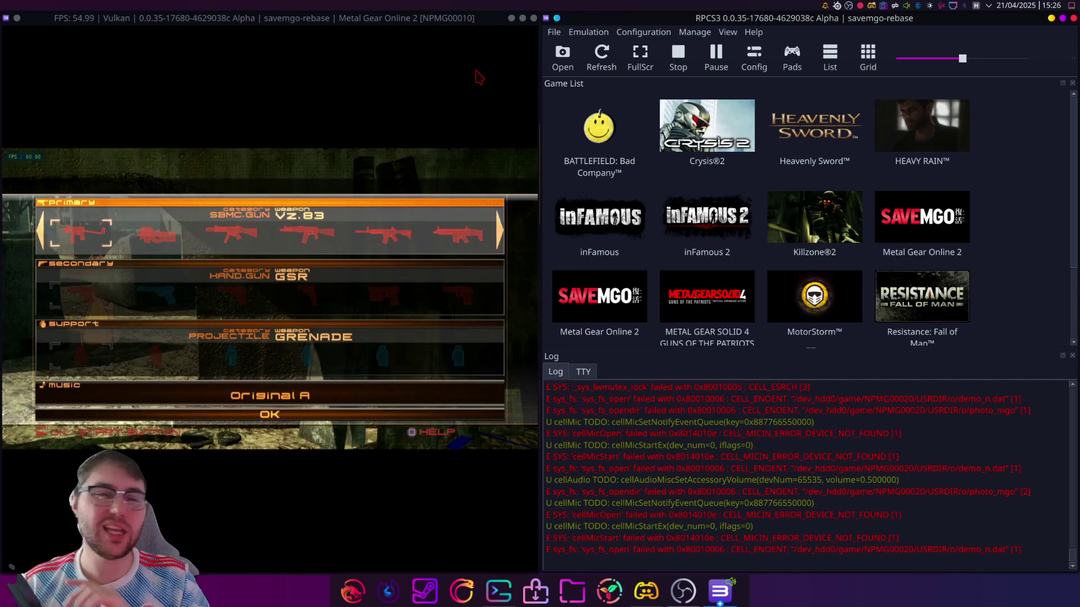
pyautogui.press('Right')
pyautogui.press('Right')
pyautogui.press('Right')
pyautogui.press('Right')
pyautogui.press('Down')
pyautogui.press('Down')
pyautogui.press('Down')
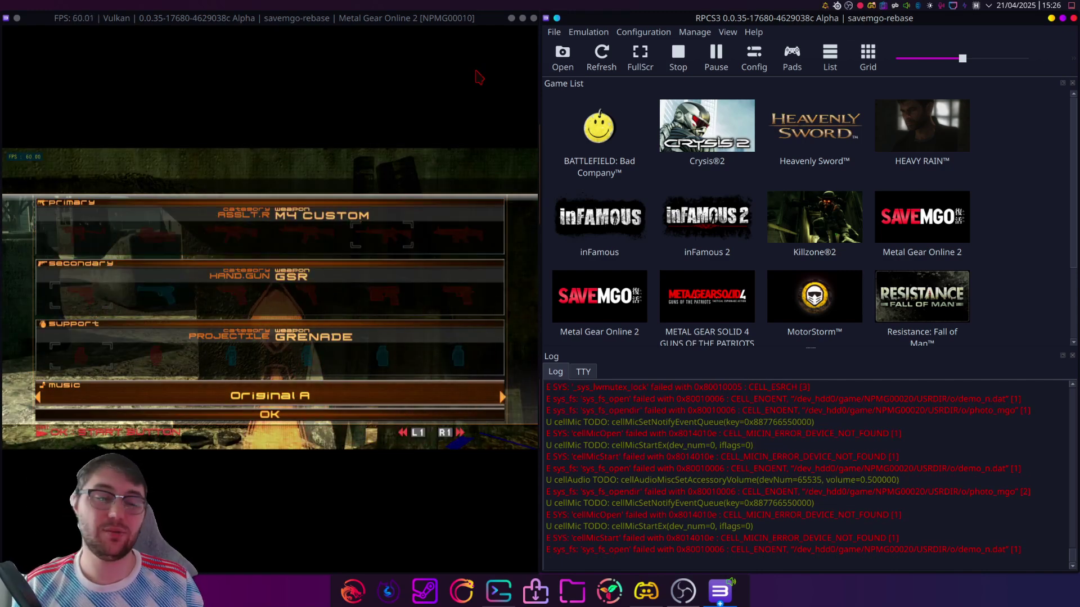
pyautogui.press('Return')
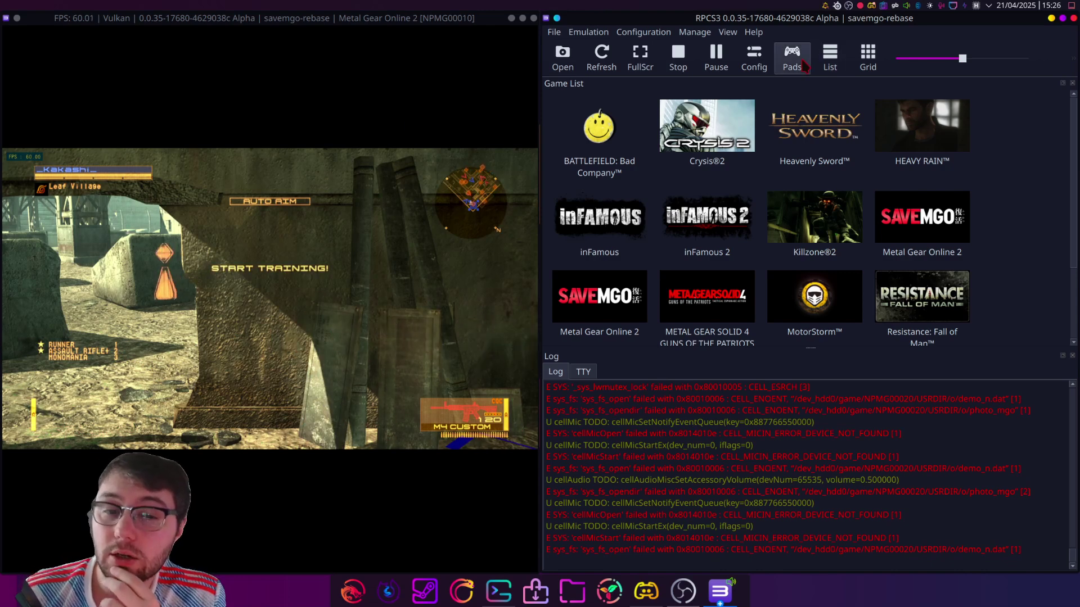
# - Set the left and right stick multipliers to 0 in the gamepad settings, save, and return to the game
pyautogui.click(793, 62)
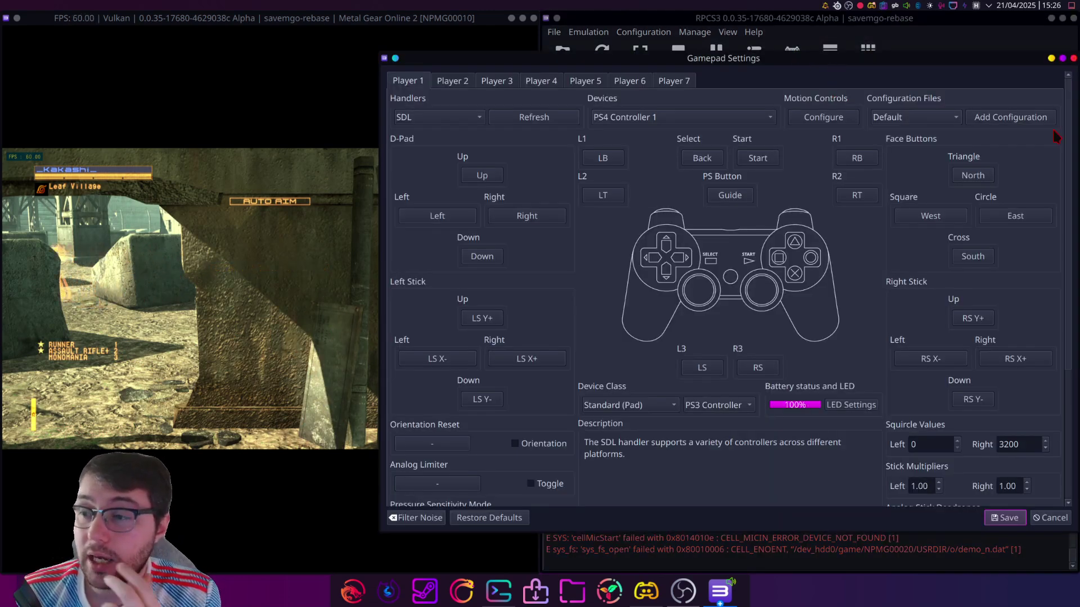
pyautogui.scroll(-5, 956, 338)
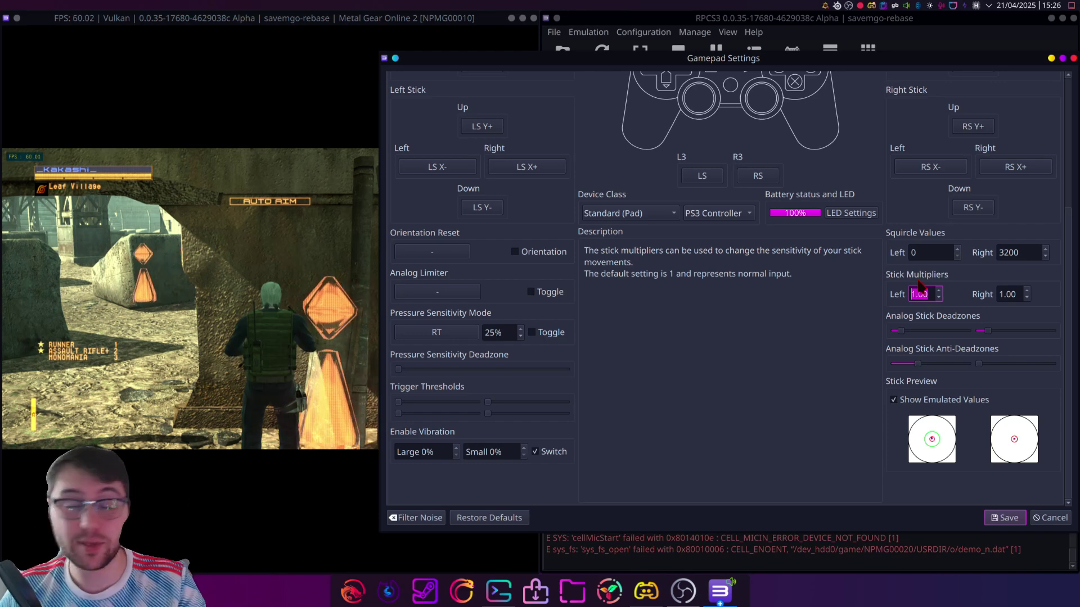
pyautogui.write('0')
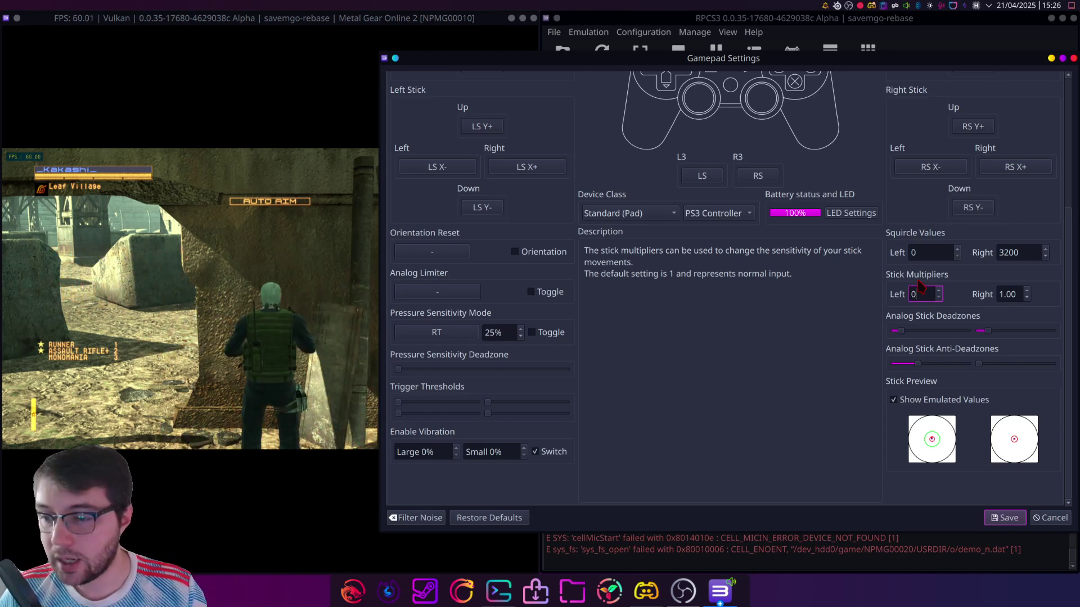
pyautogui.press('Tab')
pyautogui.write('0')
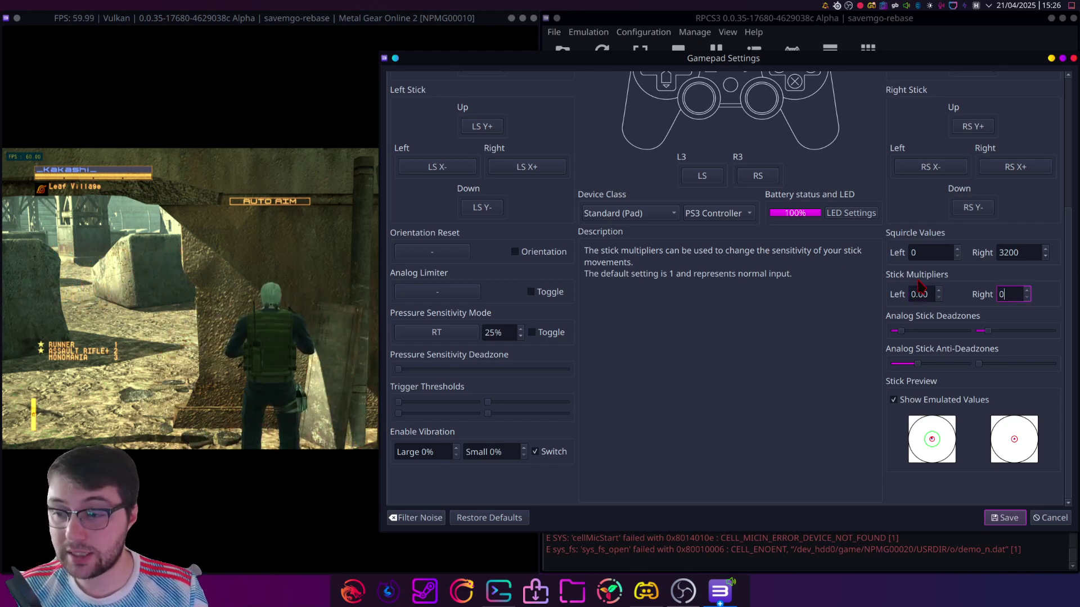
pyautogui.click(835, 378)
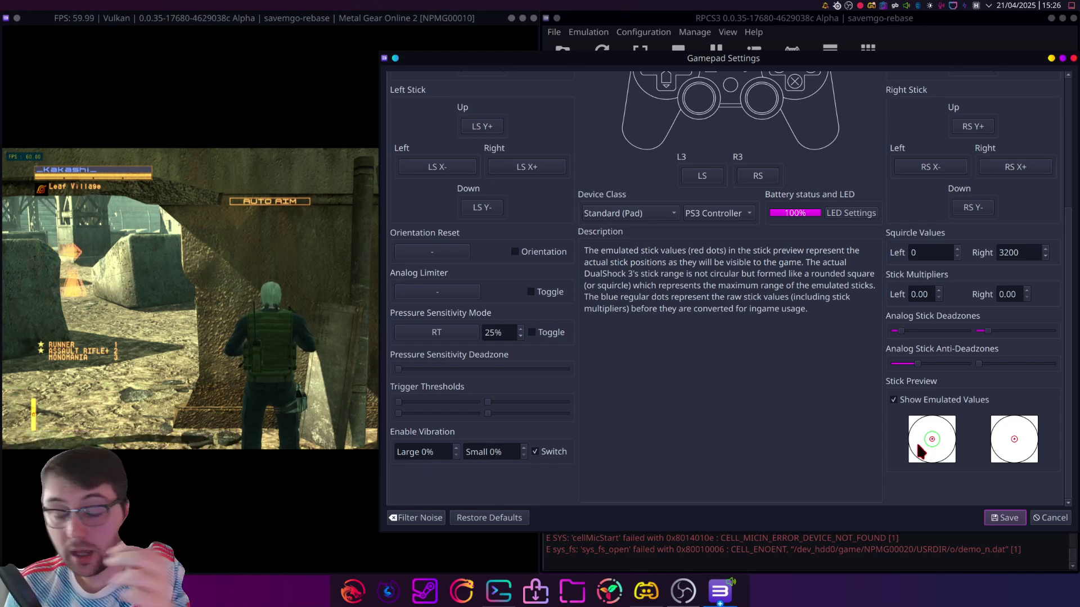
pyautogui.click(1004, 517)
pyautogui.click(308, 329)
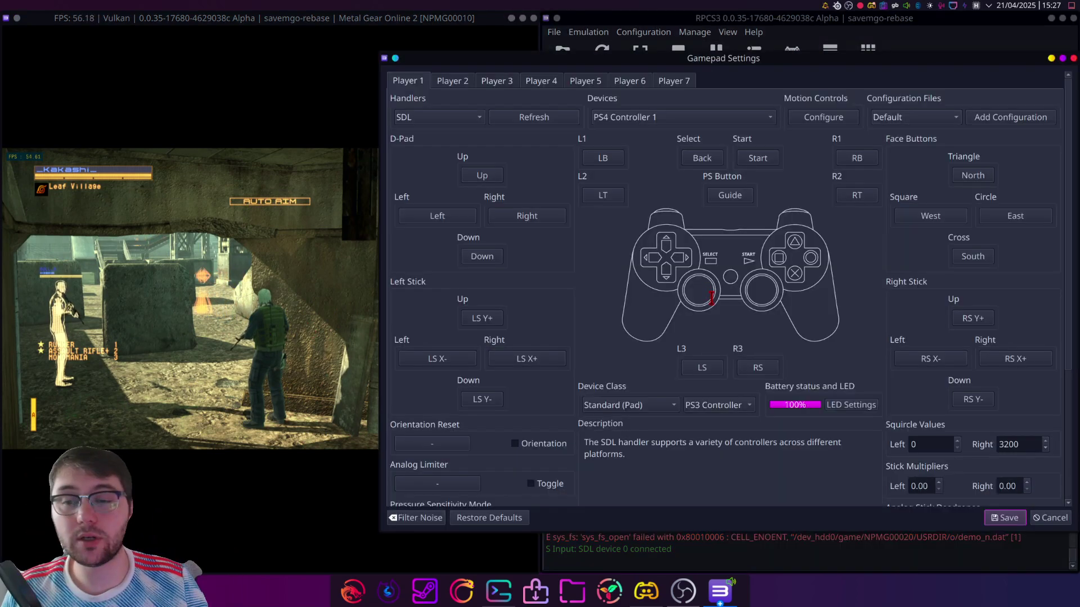
# - Reopen the gamepad settings and set both the left and right stick multipliers to 1
pyautogui.click(792, 57)
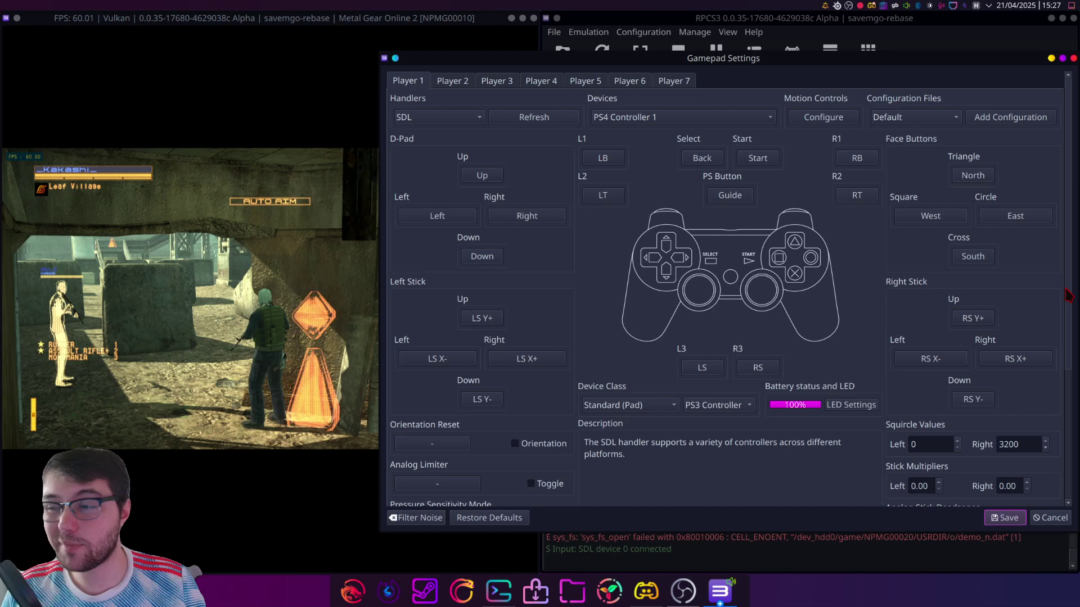
pyautogui.scroll(-5, 1069, 293)
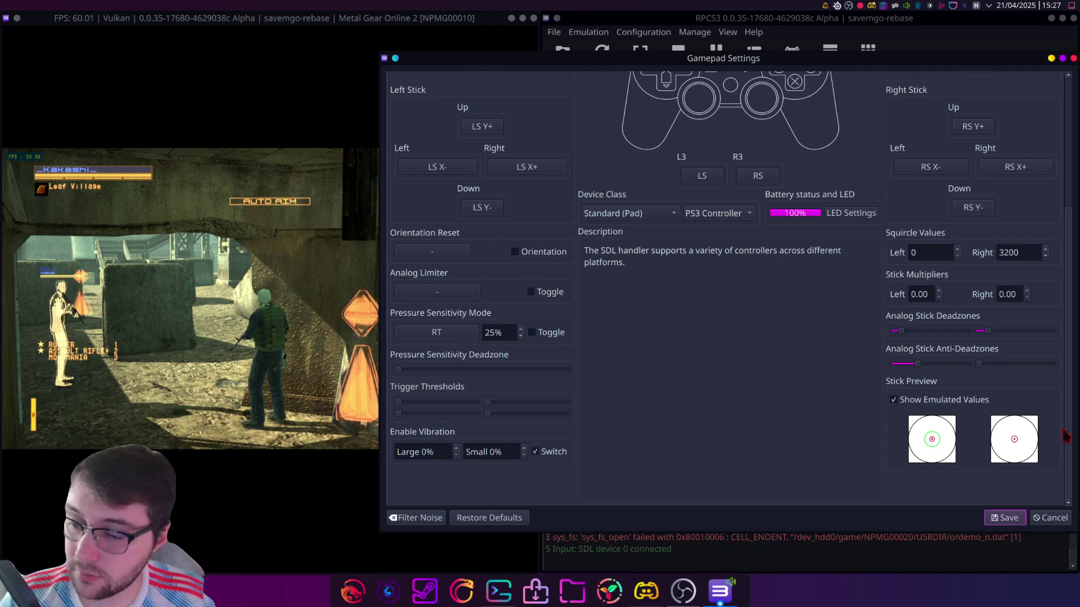
pyautogui.moveTo(1057, 391)
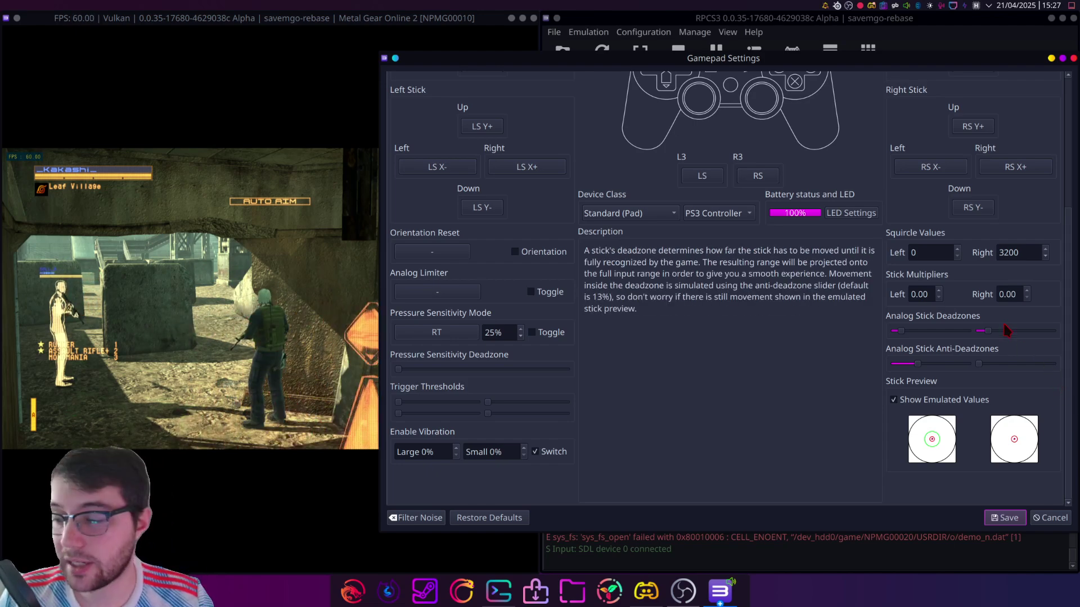
pyautogui.doubleClick(920, 294)
pyautogui.write('1')
pyautogui.press('Tab')
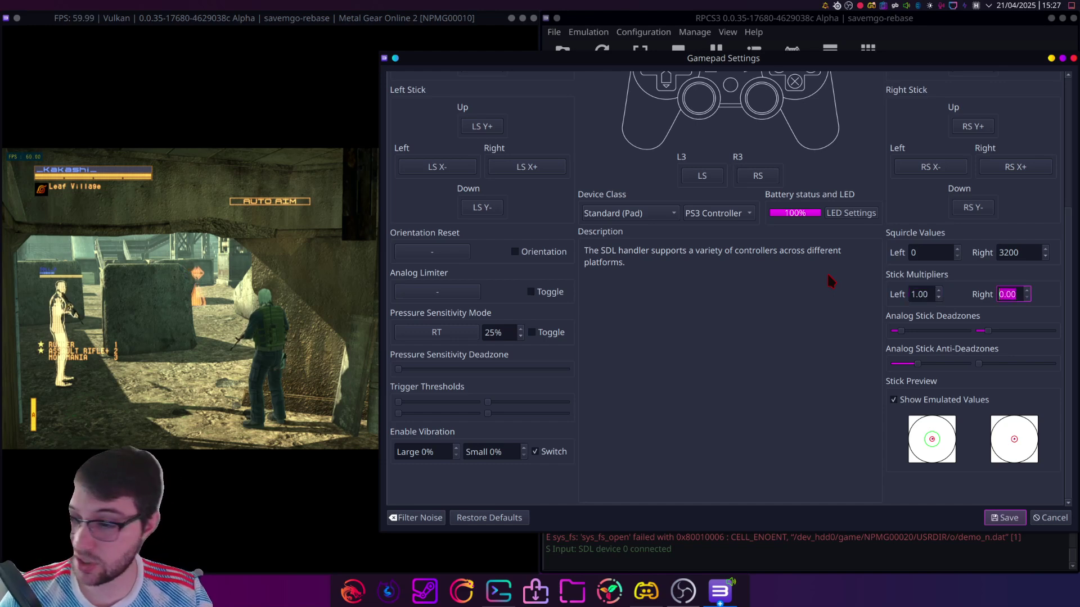
pyautogui.write('1')
pyautogui.press('Tab')
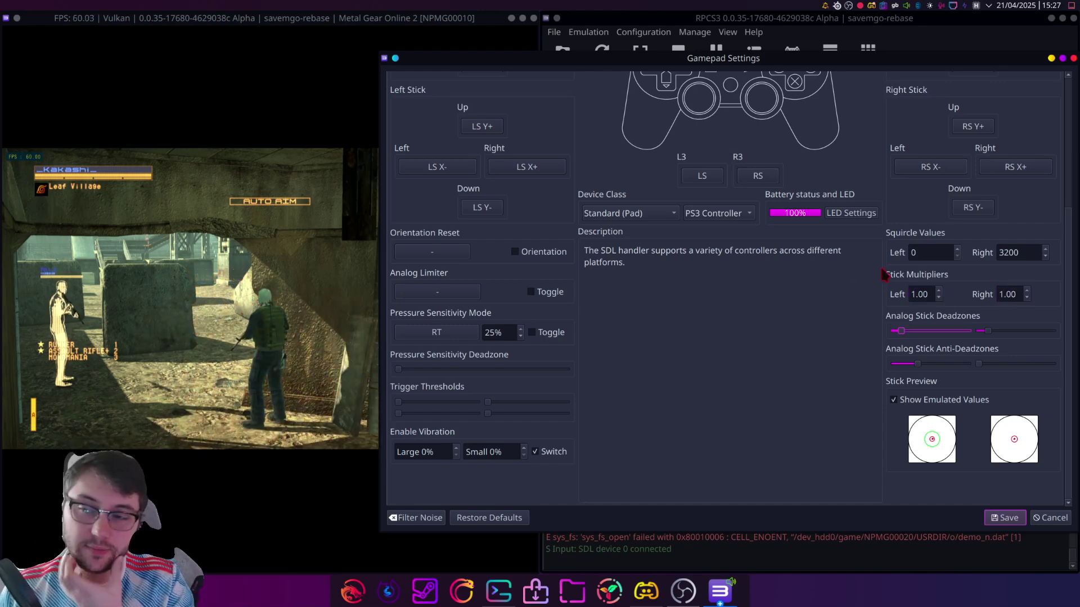
# - Hide emulated values in the stick preview and reduce both analog stick deadzones and the left stick's anti-deadzone to zero
pyautogui.click(929, 251)
pyautogui.moveTo(930, 251); pyautogui.dragTo(836, 257)
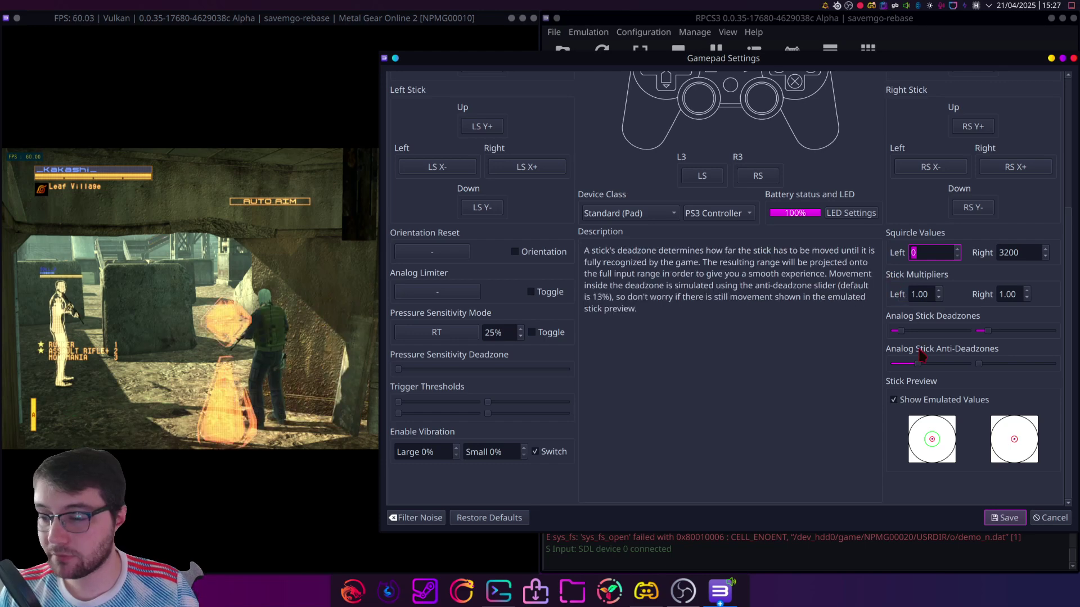
pyautogui.click(911, 399)
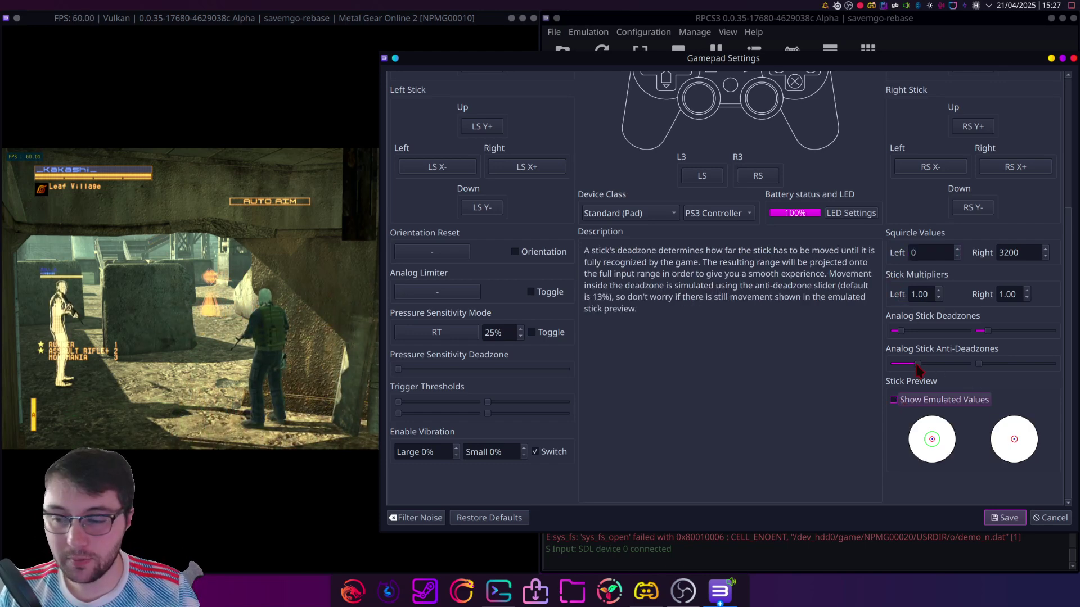
pyautogui.moveTo(917, 364); pyautogui.dragTo(871, 361)
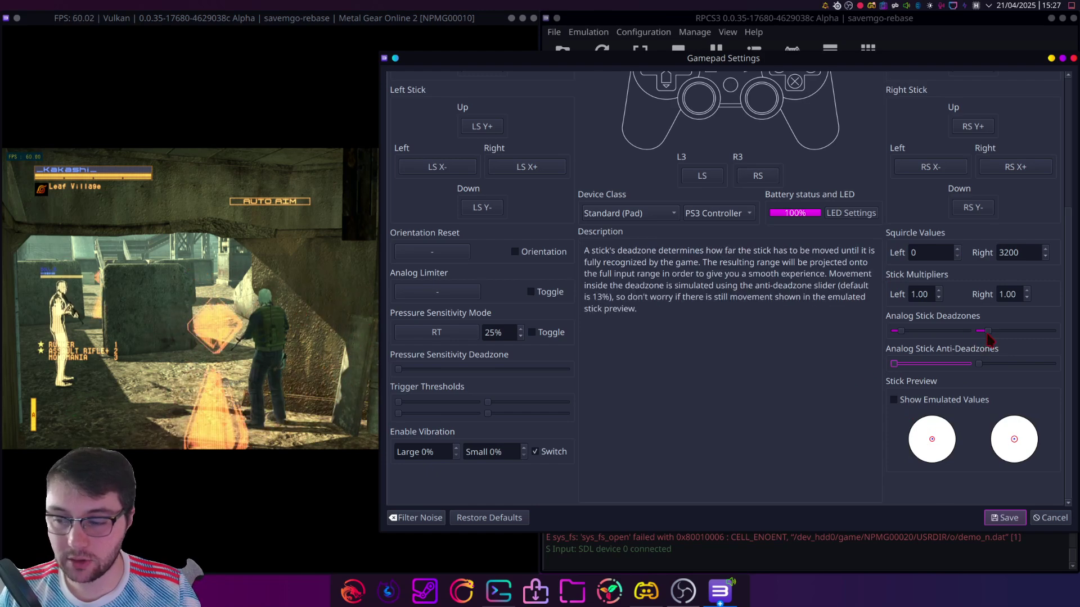
pyautogui.moveTo(987, 333); pyautogui.dragTo(794, 330)
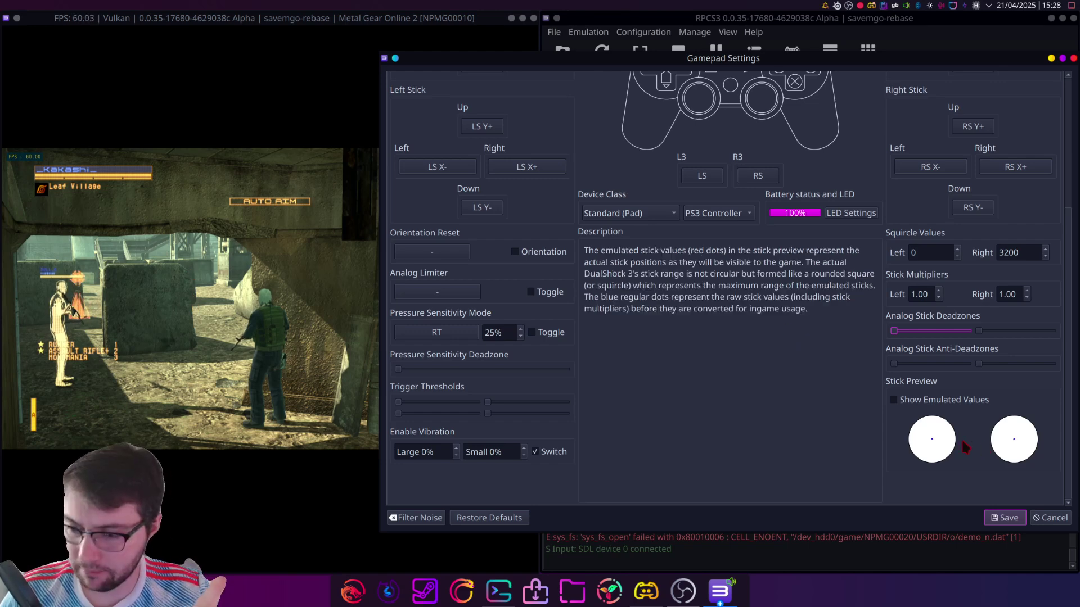
# - Show emulated values in the stick preview again and save the gamepad settings
pyautogui.click(895, 400)
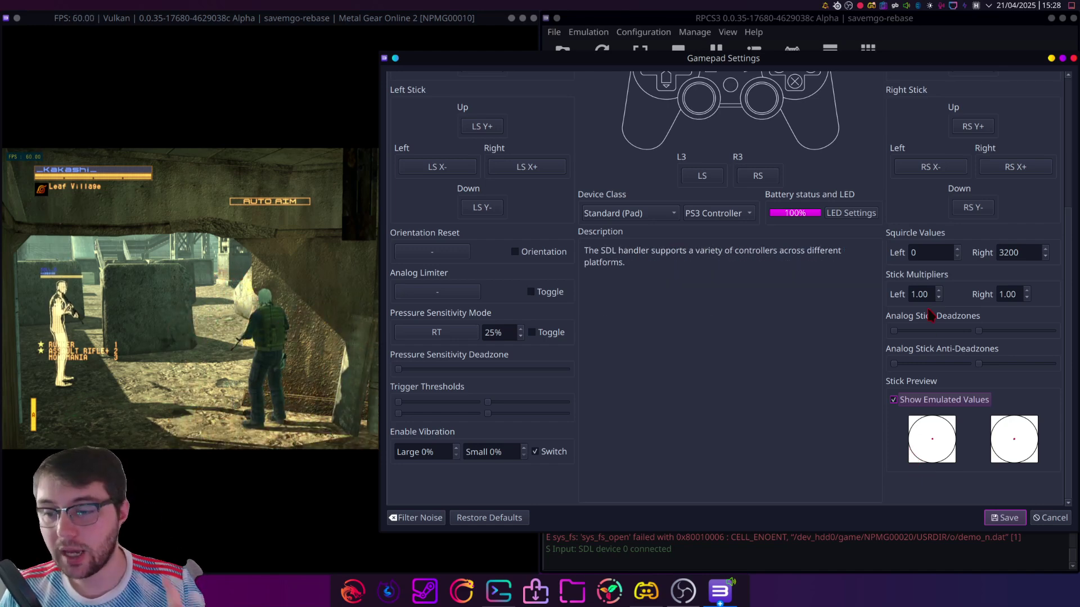
pyautogui.moveTo(927, 326)
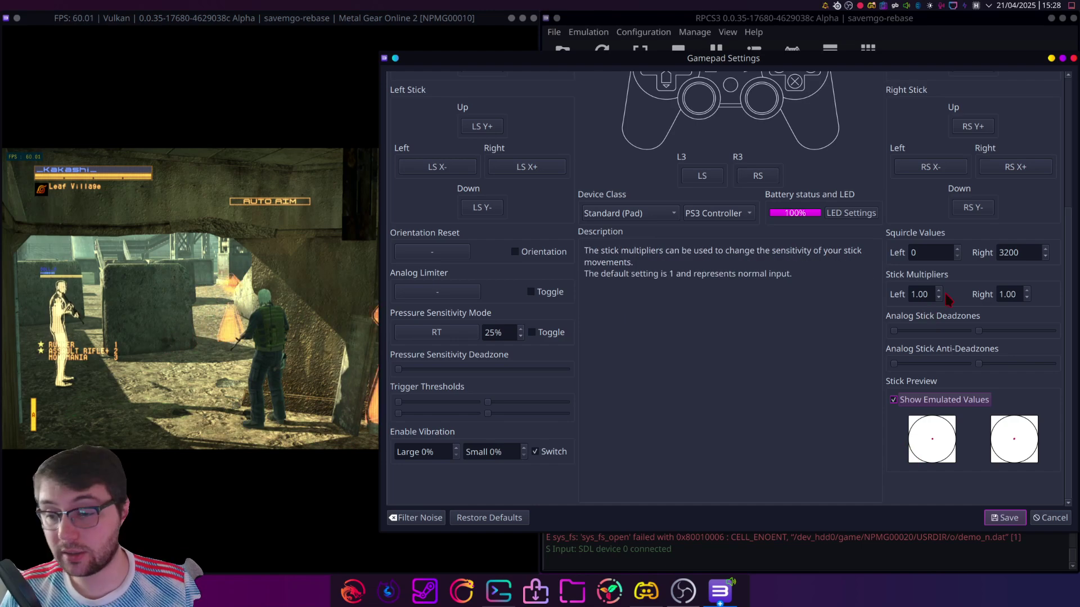
pyautogui.moveTo(915, 432)
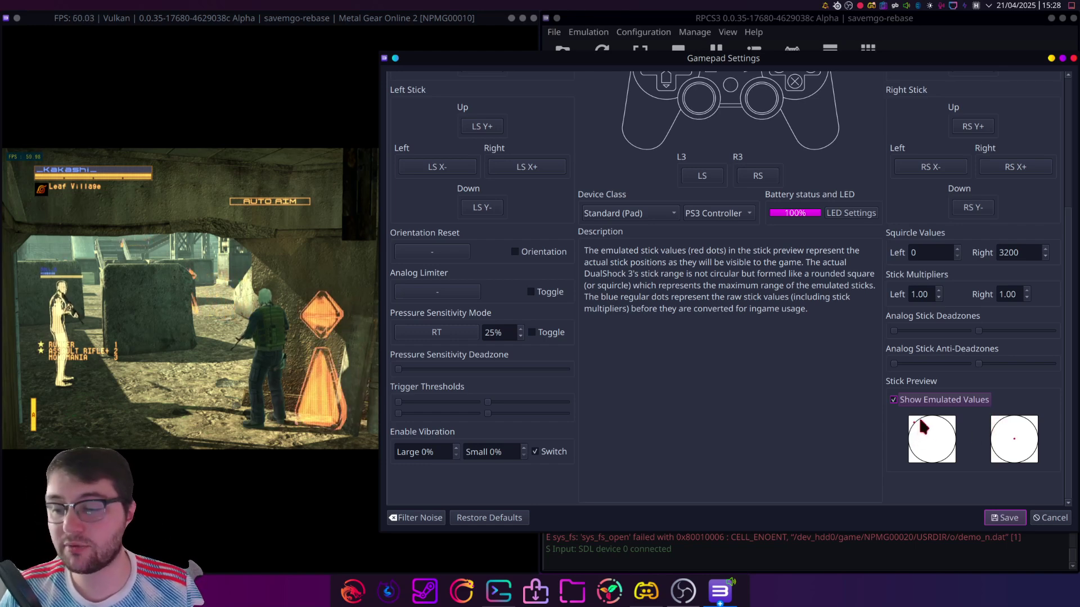
pyautogui.moveTo(924, 288)
pyautogui.moveTo(922, 256)
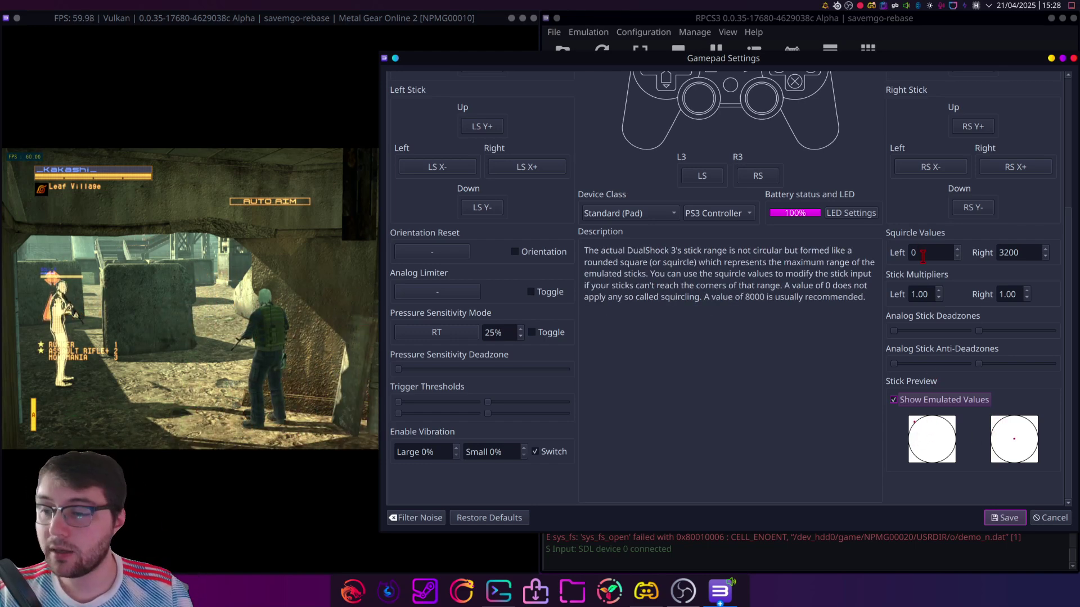
pyautogui.click(1004, 517)
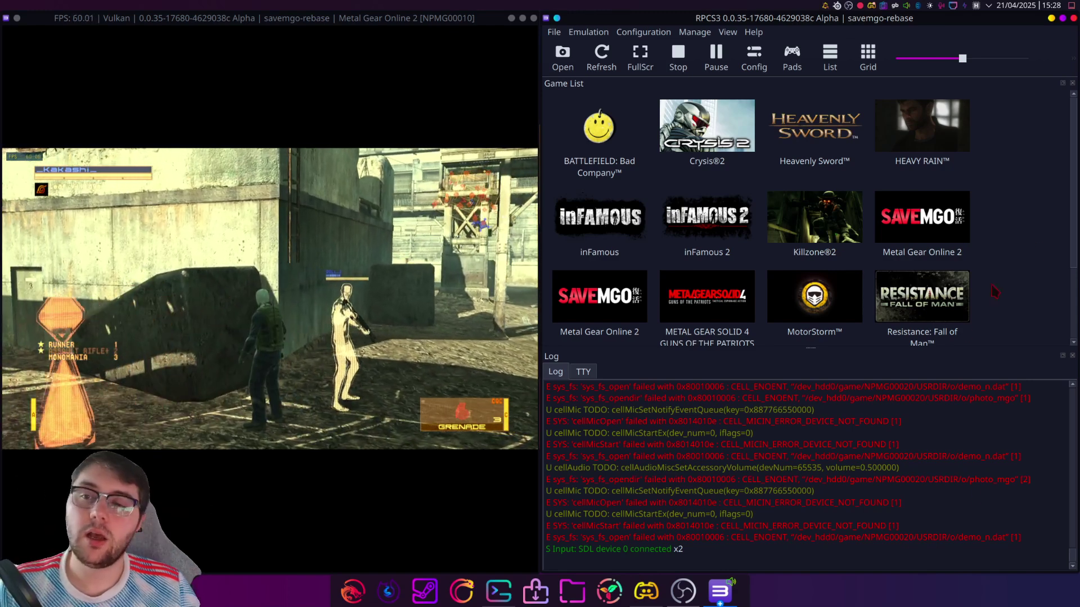
# - Set the left stick's squircle value to 4000 in the gamepad settings, save, and return to the game
pyautogui.click(792, 55)
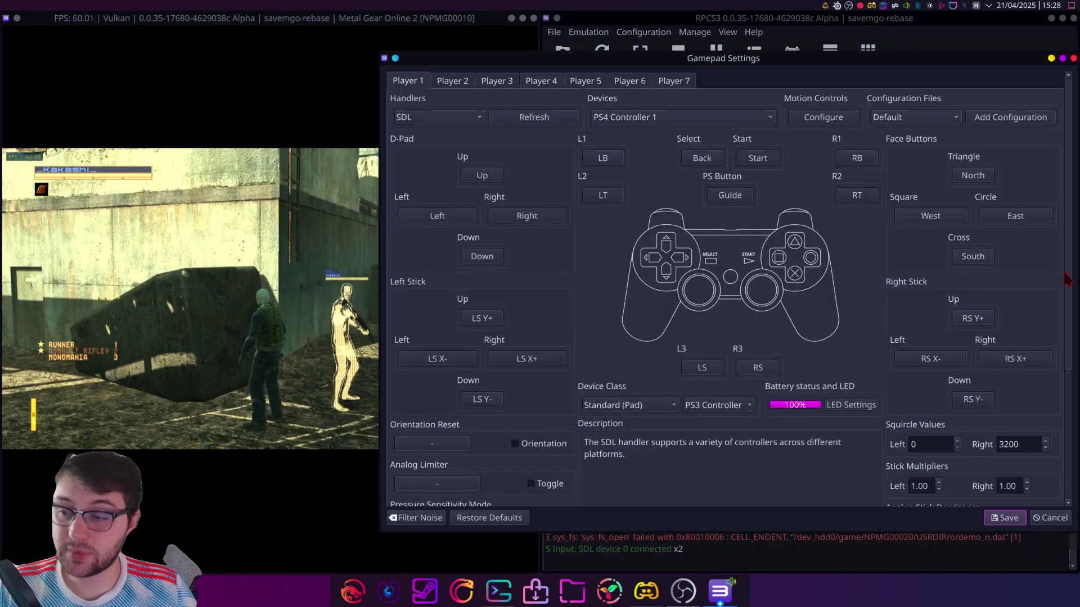
pyautogui.scroll(-5, 1065, 345)
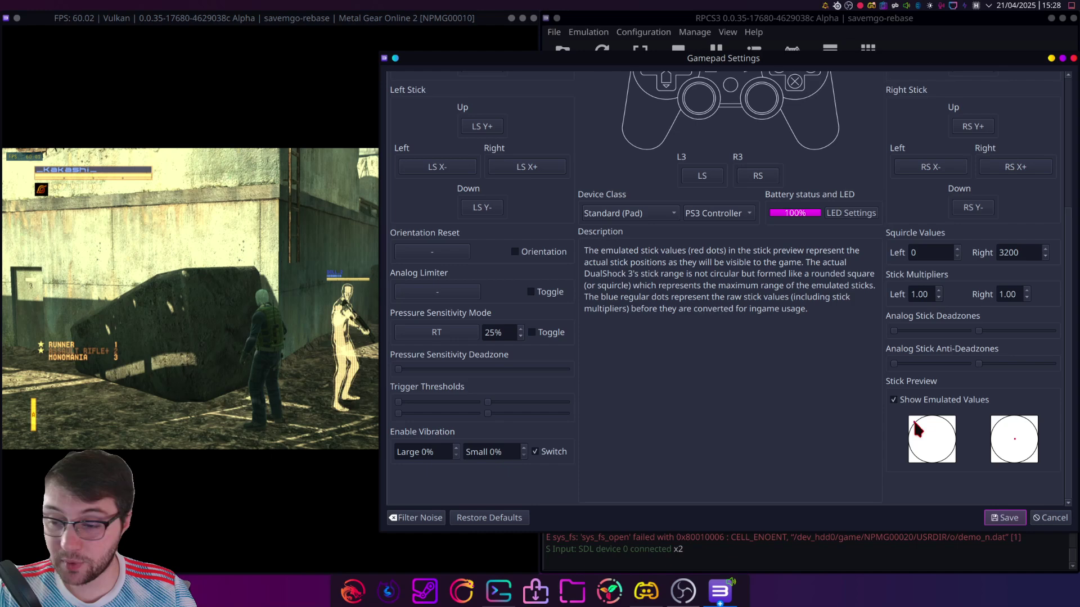
pyautogui.moveTo(928, 253); pyautogui.dragTo(874, 251)
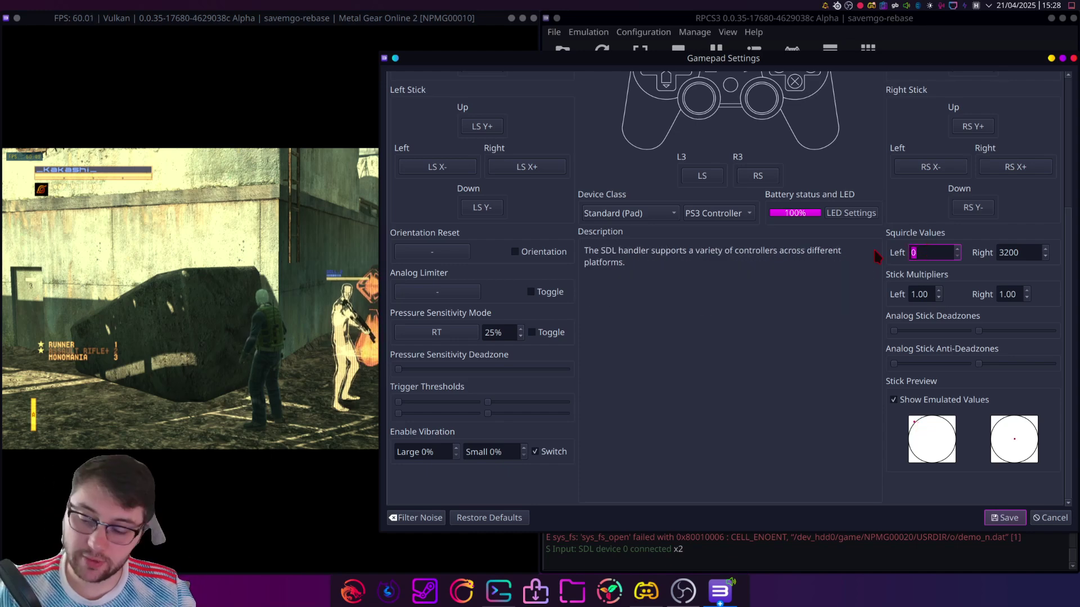
pyautogui.write('4000')
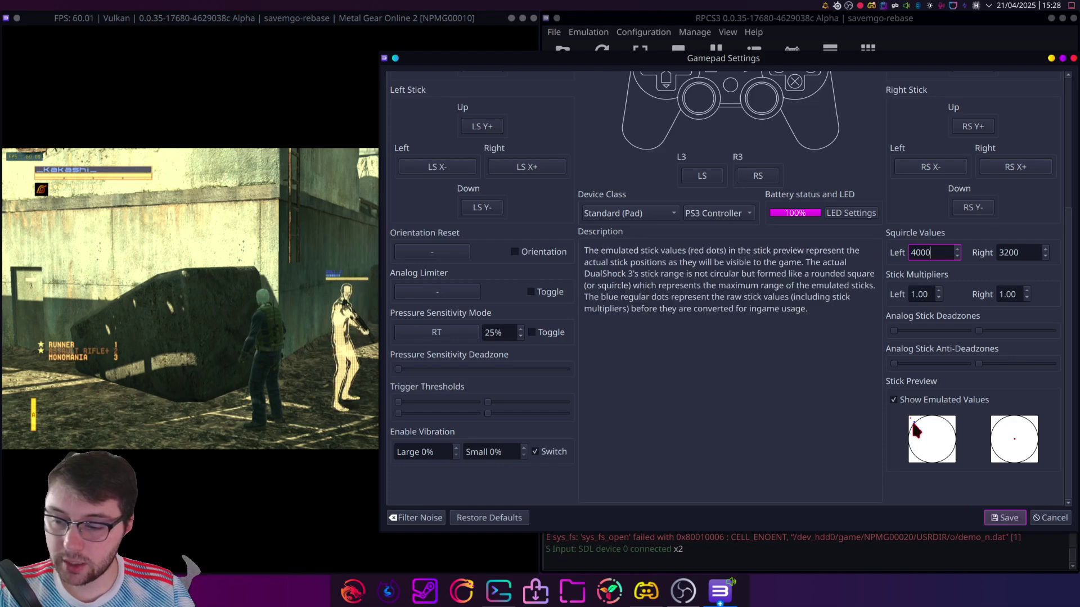
pyautogui.scroll(1, 912, 418)
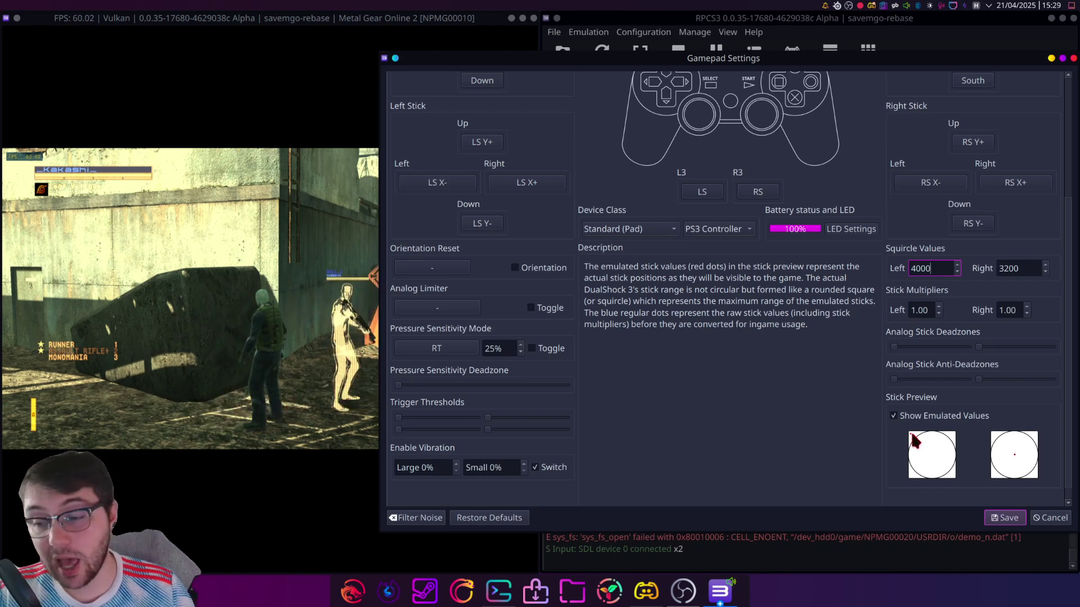
pyautogui.click(996, 516)
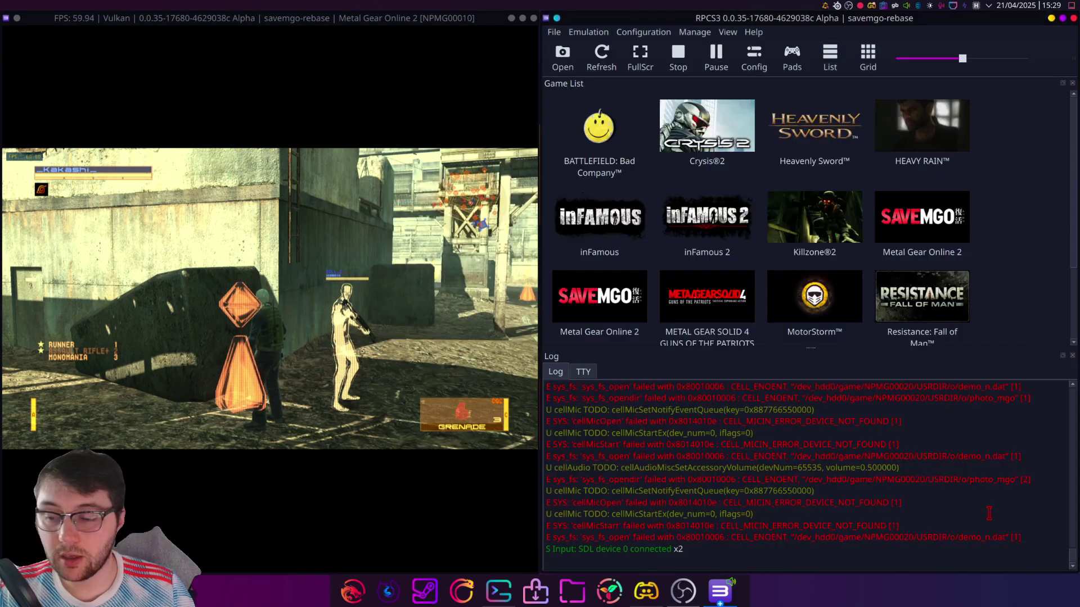
pyautogui.click(406, 333)
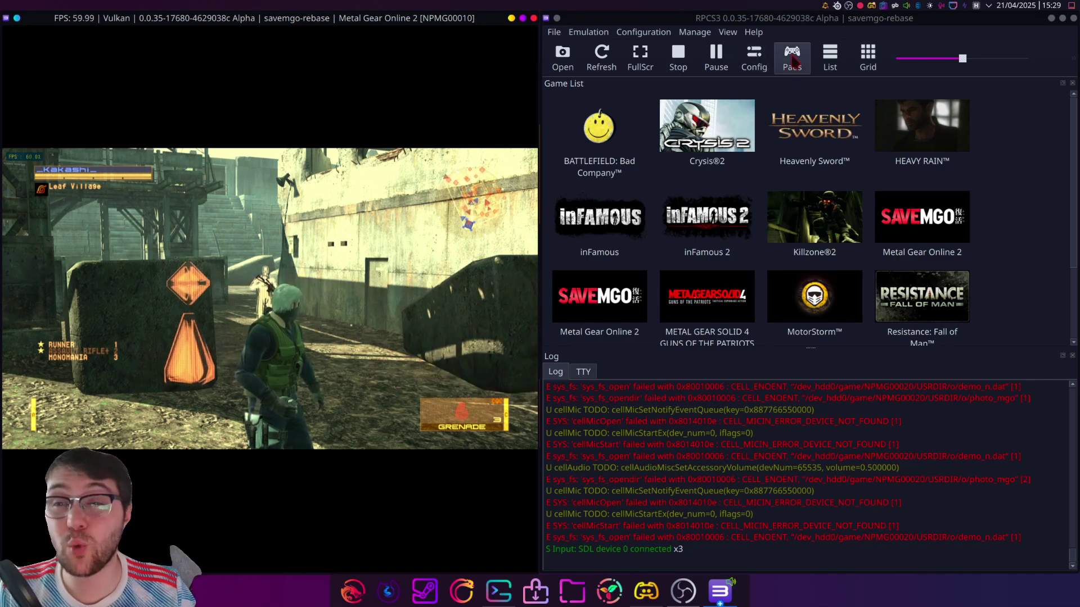
# - Reopen the gamepad settings and set the right stick's squircle value to 8000
pyautogui.click(792, 56)
pyautogui.scroll(-5, 1073, 280)
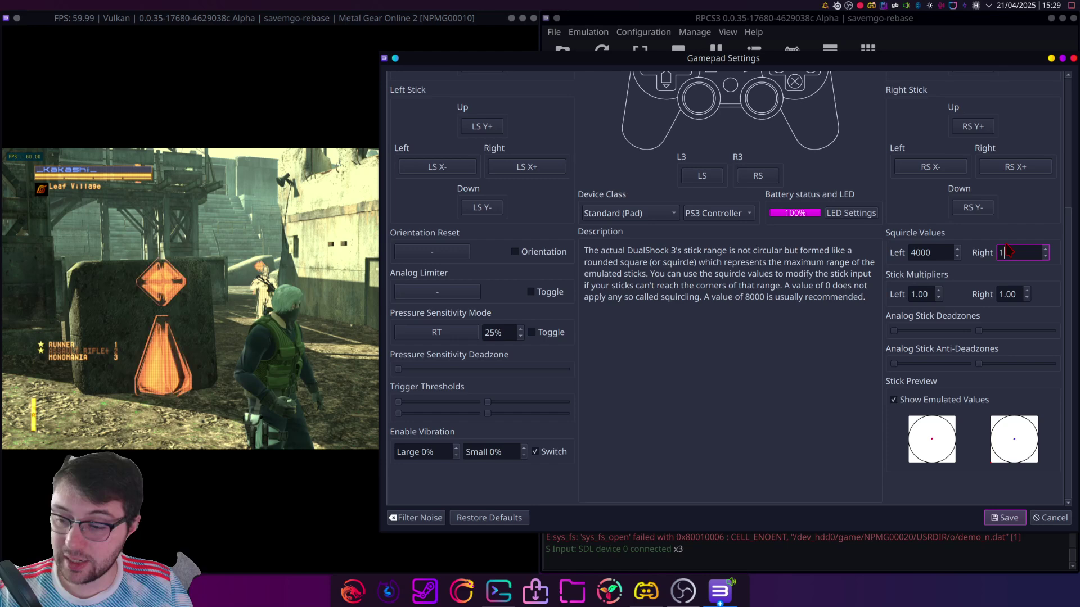
pyautogui.write('1')
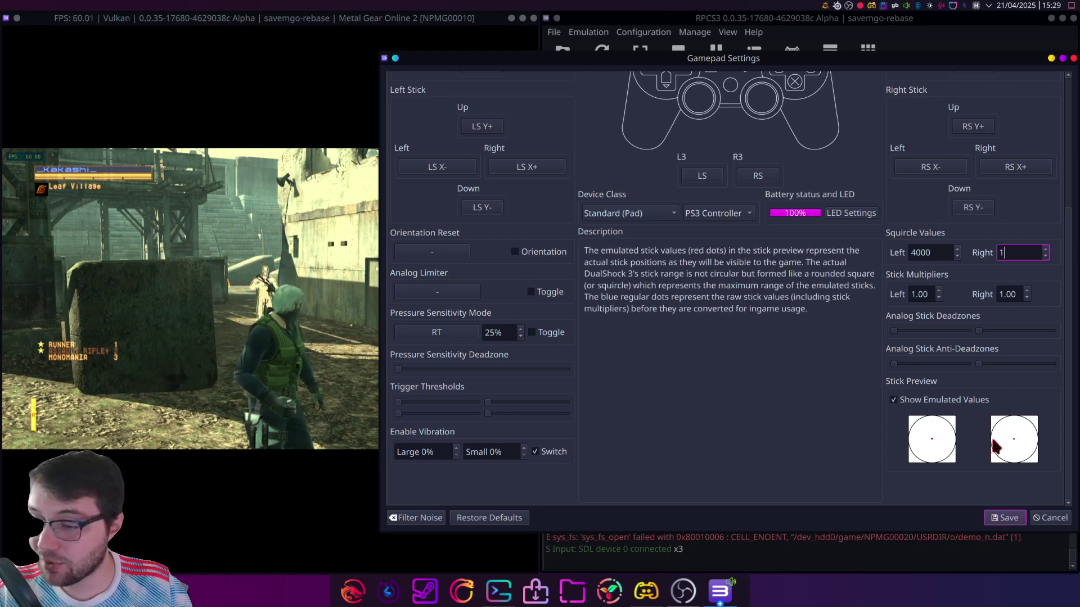
pyautogui.press('BackSpace')
pyautogui.write('8')
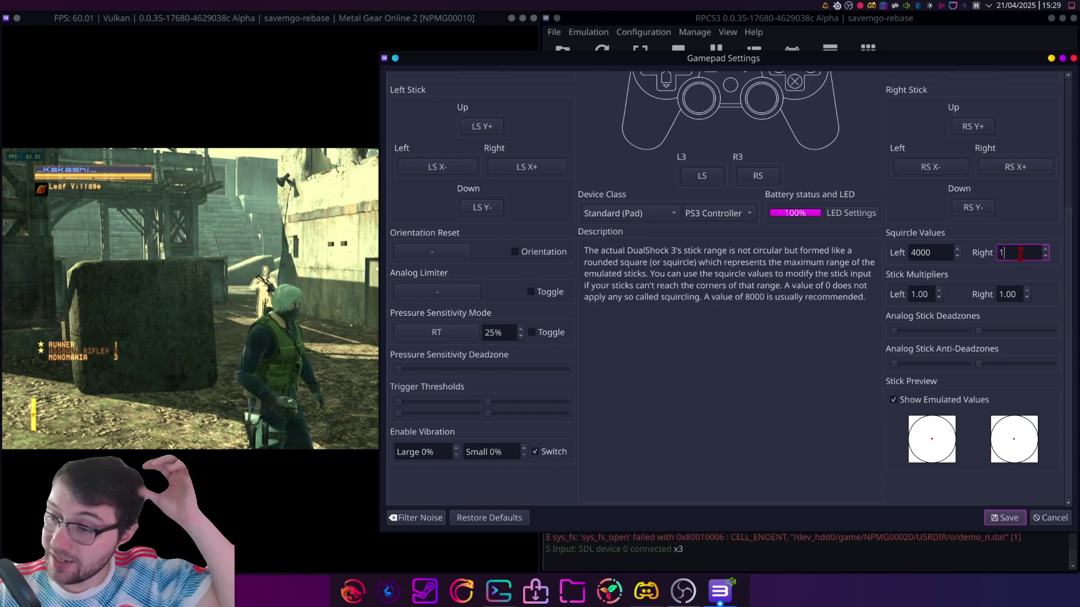
pyautogui.write('000')
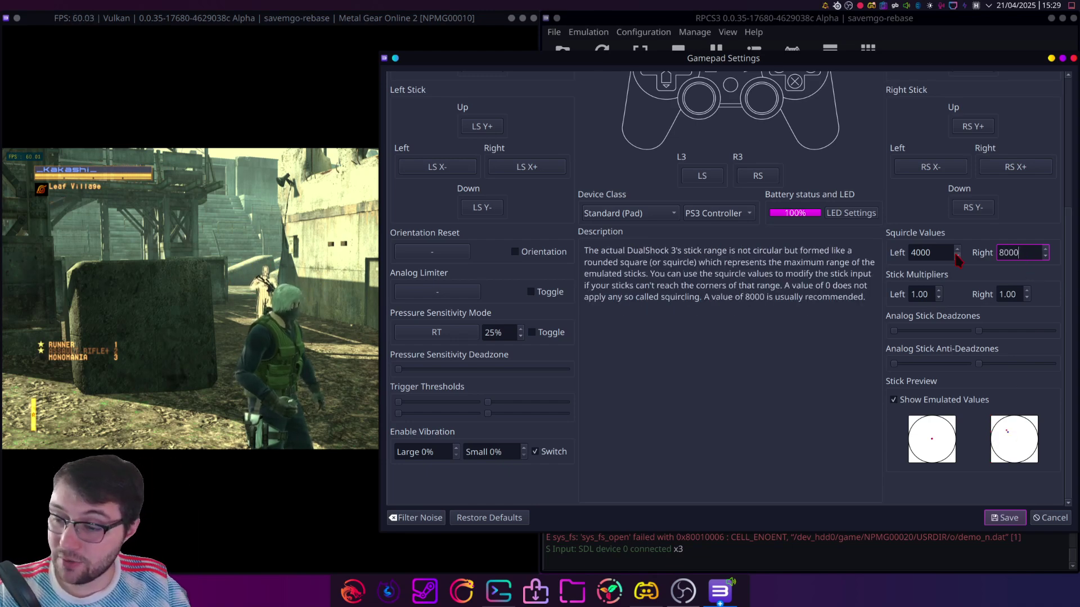
# - Try a squircle value of 20000 for the right stick
pyautogui.press('Tab')
pyautogui.press('Tab')
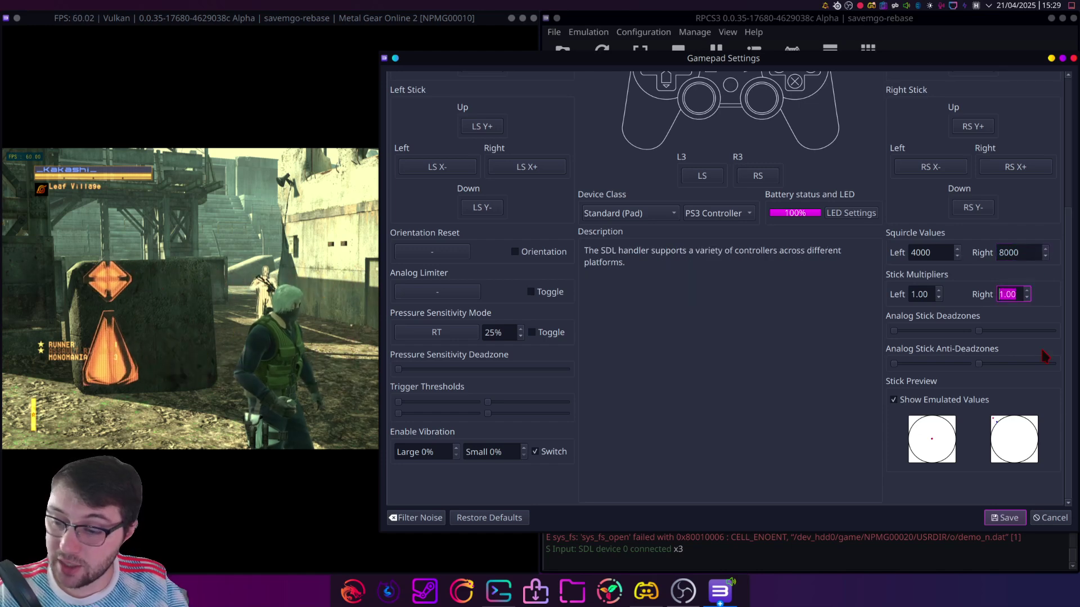
pyautogui.hotkey('shift', 'Tab')
pyautogui.hotkey('shift', 'Tab')
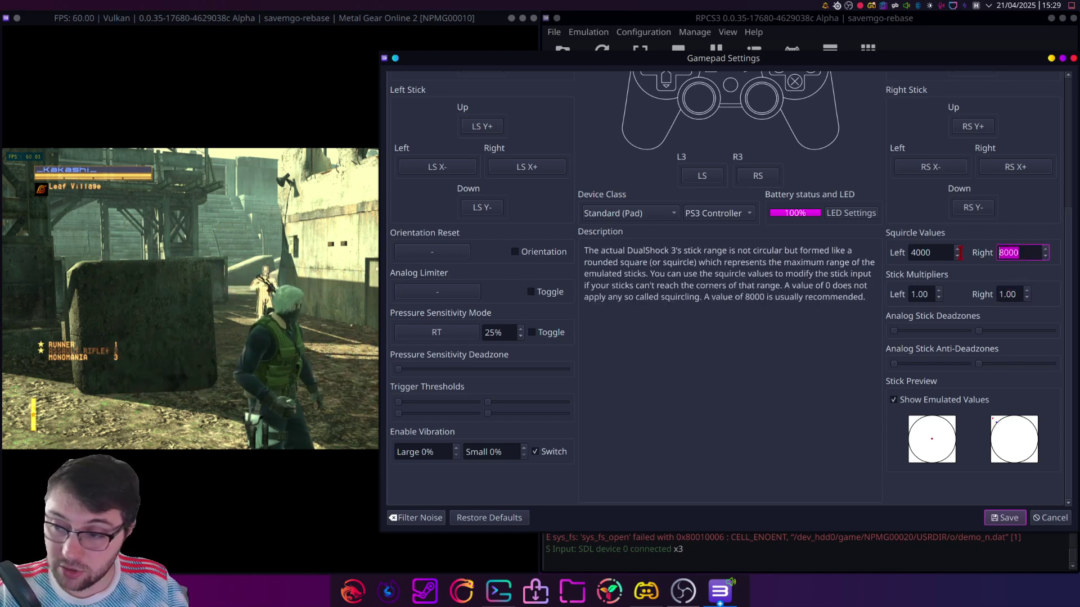
pyautogui.write('20000')
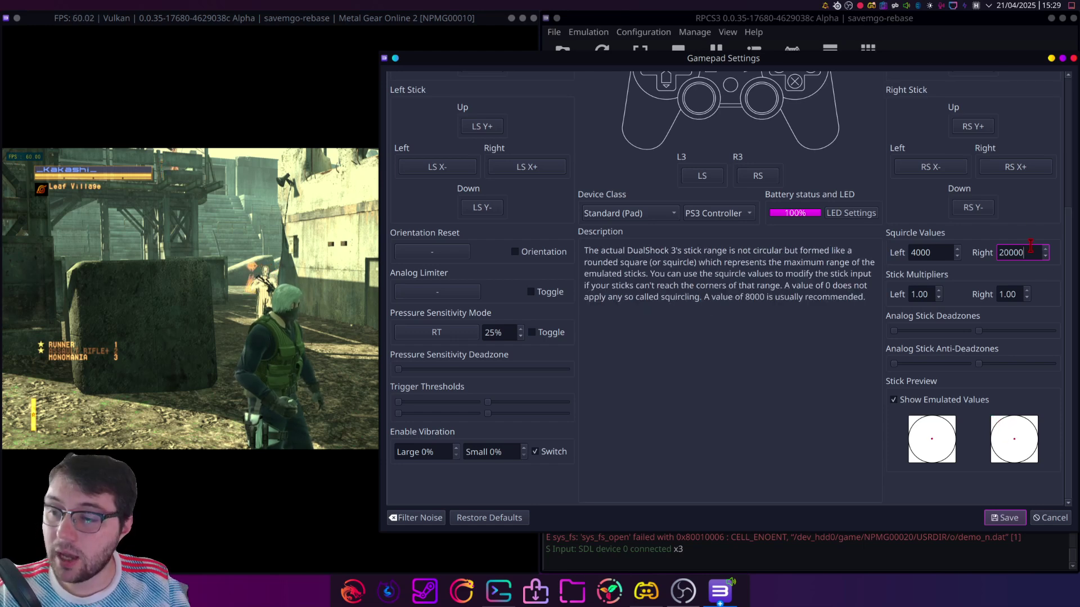
# - Set the right stick's squircle value to 4000 and bring the game window forward
pyautogui.moveTo(1035, 252); pyautogui.dragTo(934, 251)
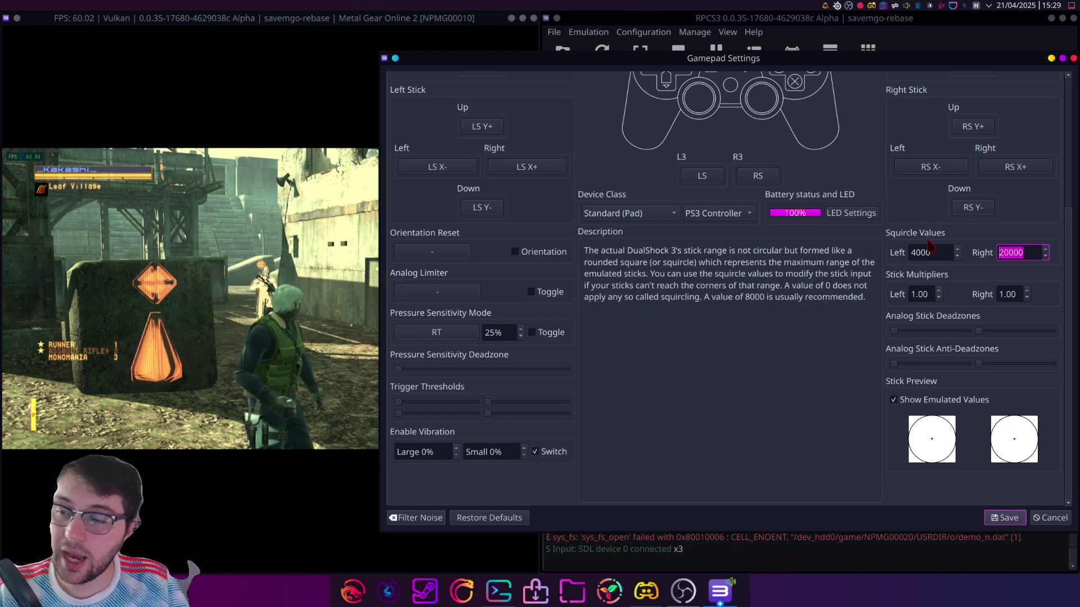
pyautogui.write('4000')
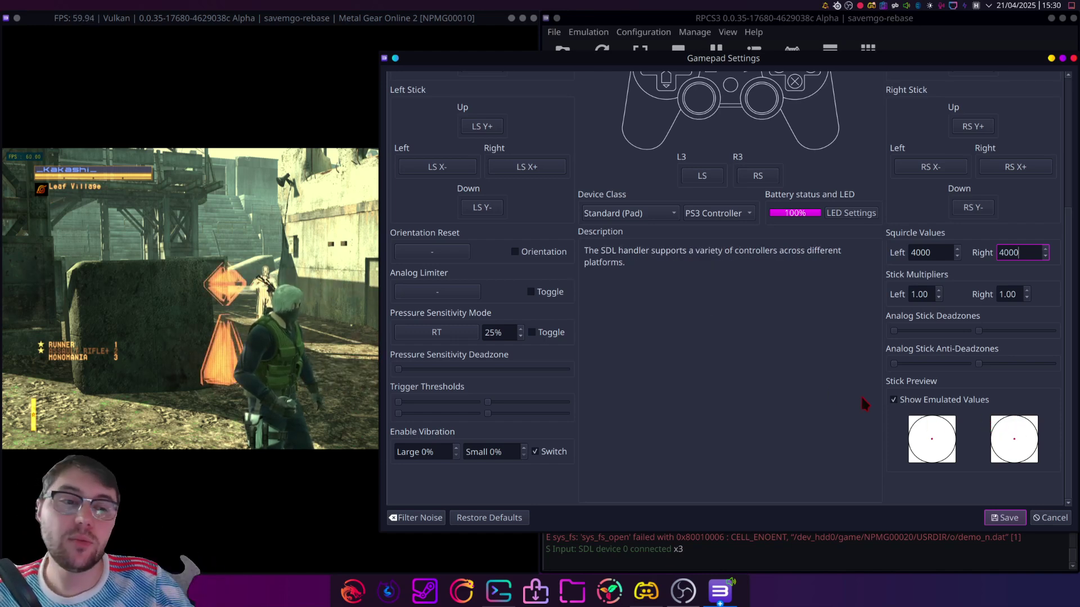
pyautogui.click(248, 305)
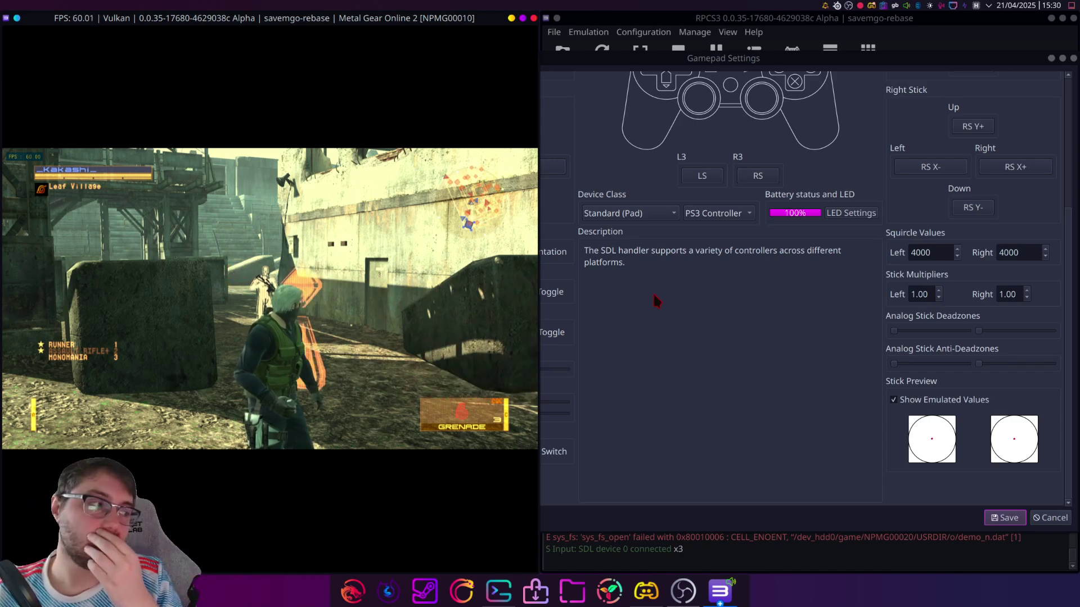
# - Raise the left analog stick's deadzone slightly above zero, save the gamepad settings, and return to the game
pyautogui.moveTo(926, 268)
pyautogui.moveTo(929, 295)
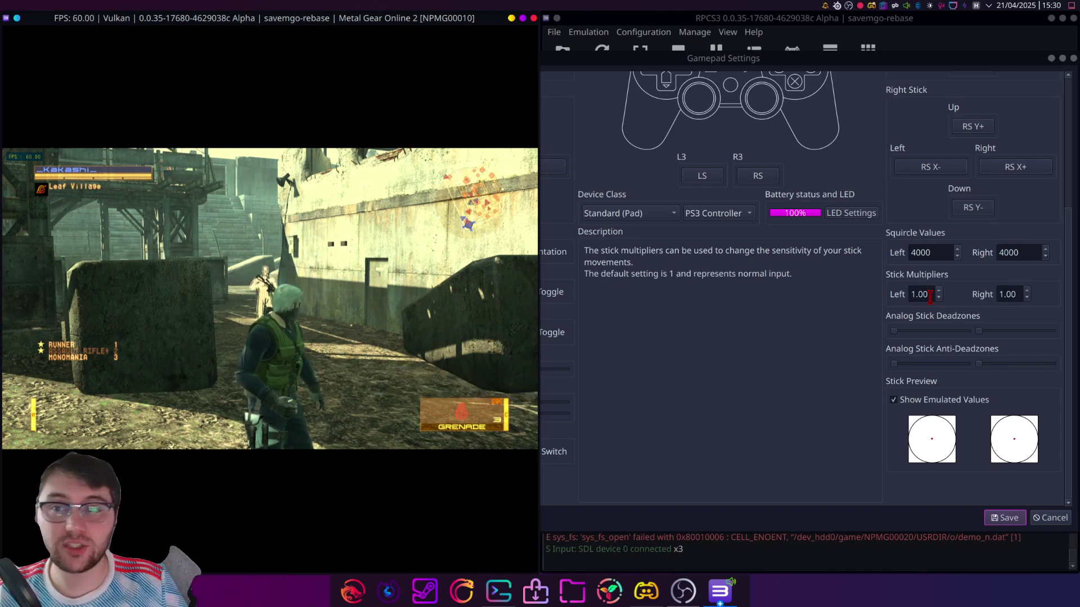
pyautogui.click(1069, 242)
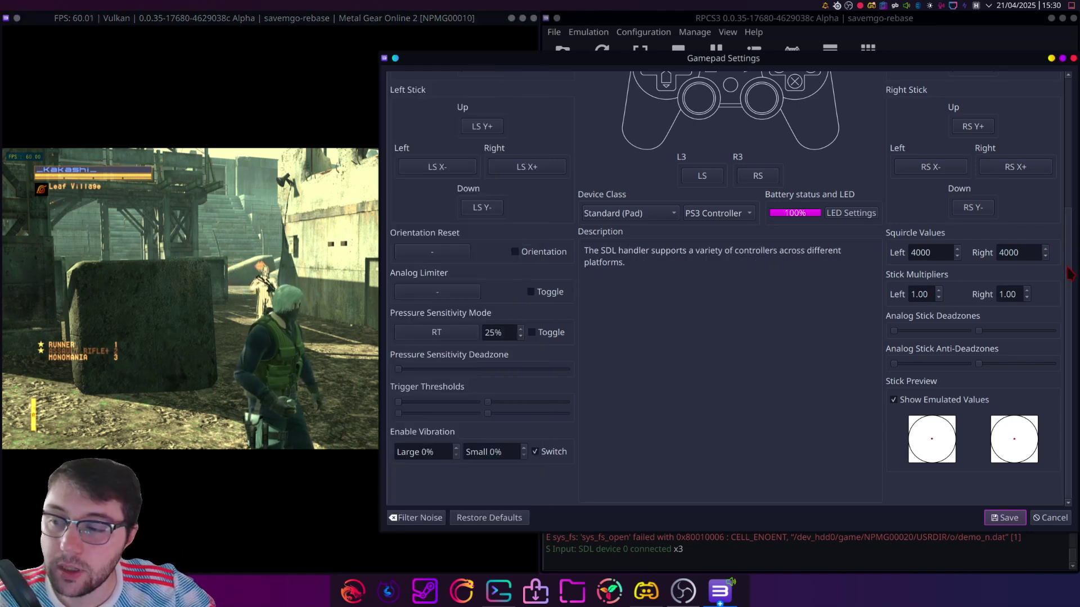
pyautogui.moveTo(1067, 268); pyautogui.dragTo(1067, 266)
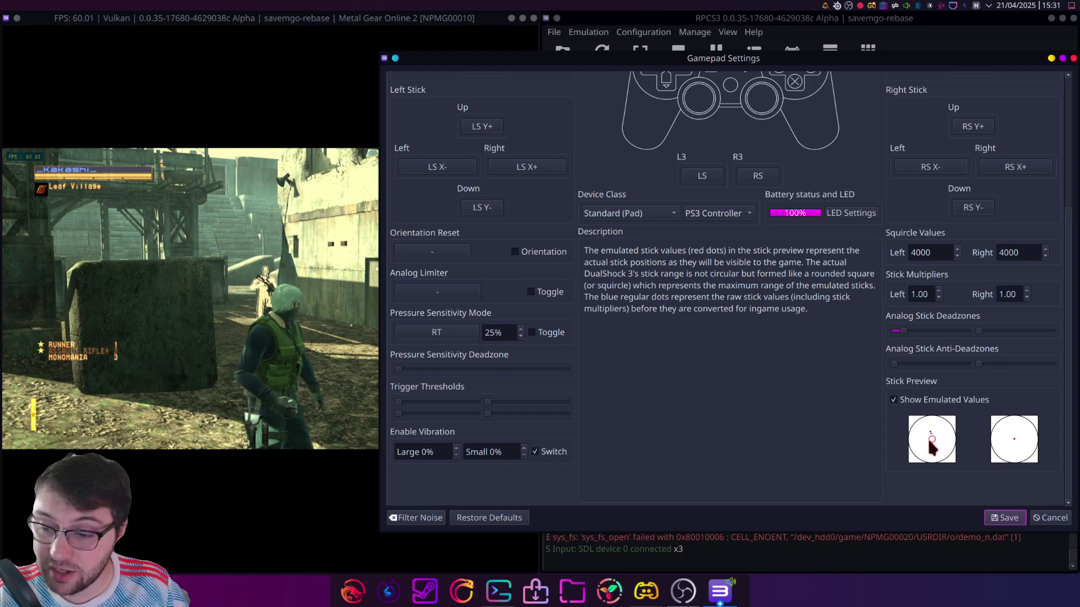
pyautogui.click(1004, 518)
pyautogui.click(258, 340)
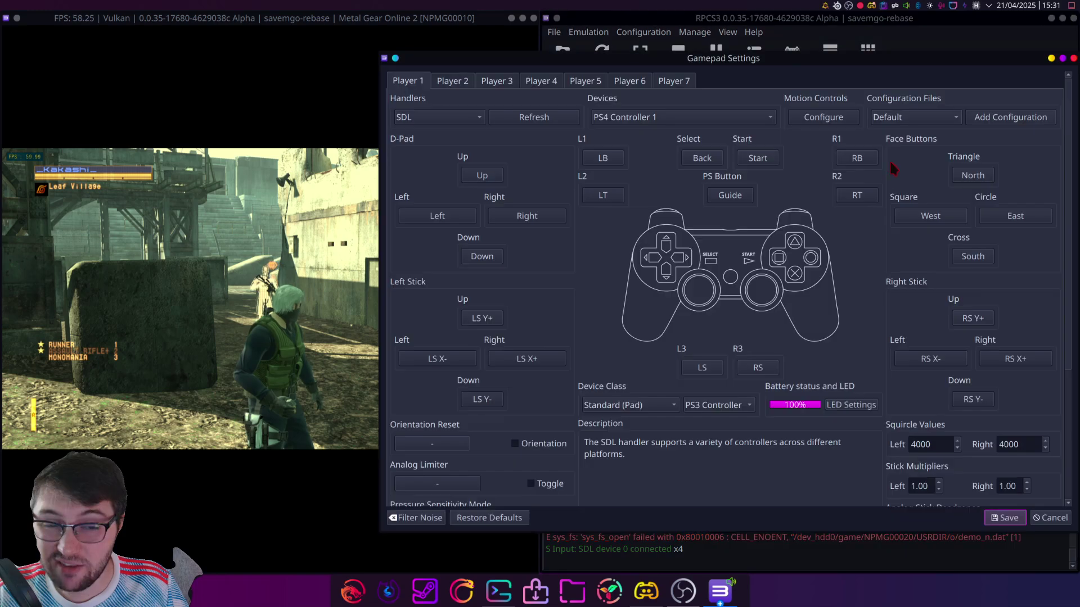
# - Reopen the gamepad settings, check the left stick's deadzone in the stick preview, and save
pyautogui.click(787, 59)
pyautogui.scroll(-5, 1045, 394)
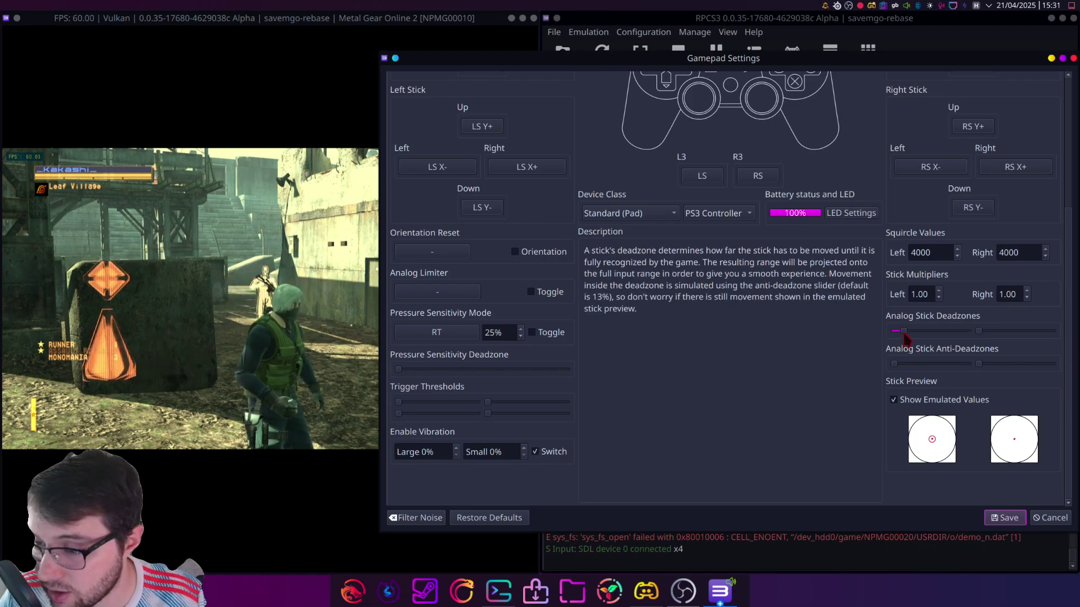
pyautogui.click(1006, 519)
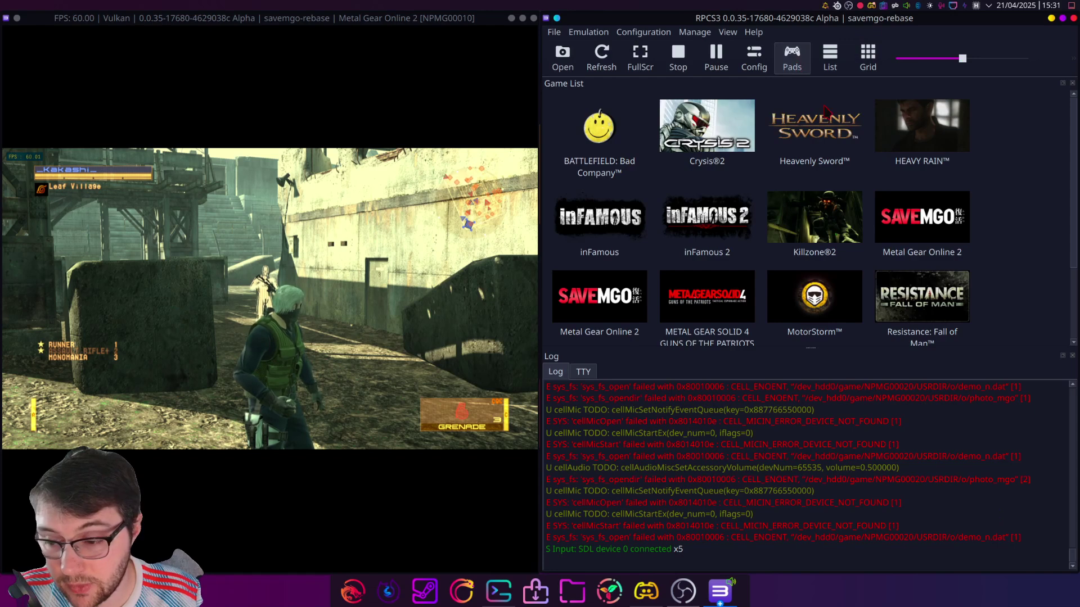
# - Reopen the gamepad settings, raise the left stick's anti-deadzone well beyond its deadzone, and save
pyautogui.click(792, 55)
pyautogui.scroll(-4, 1069, 357)
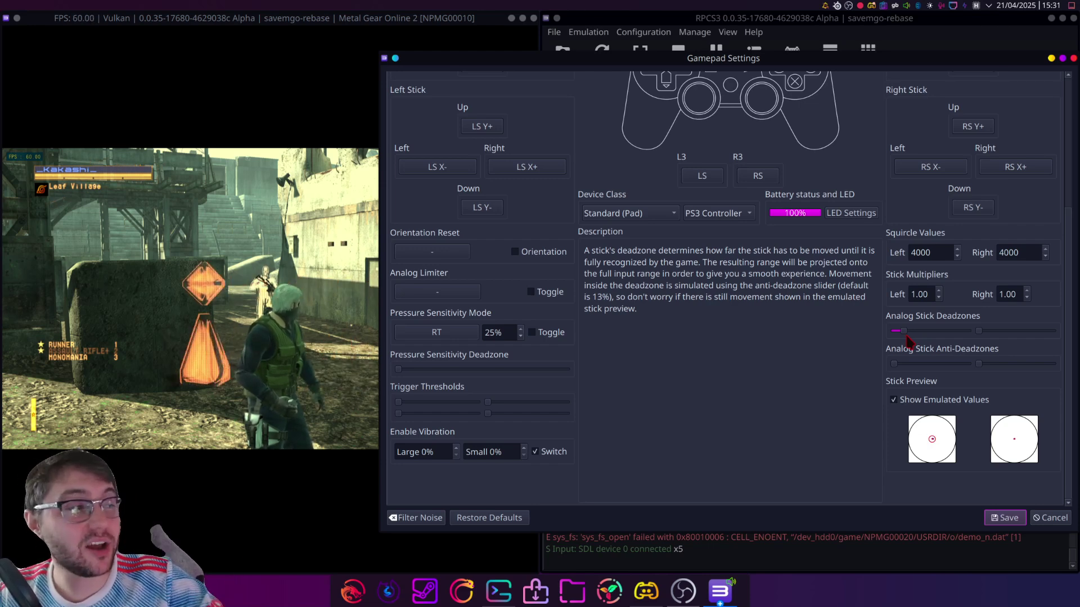
pyautogui.moveTo(934, 444)
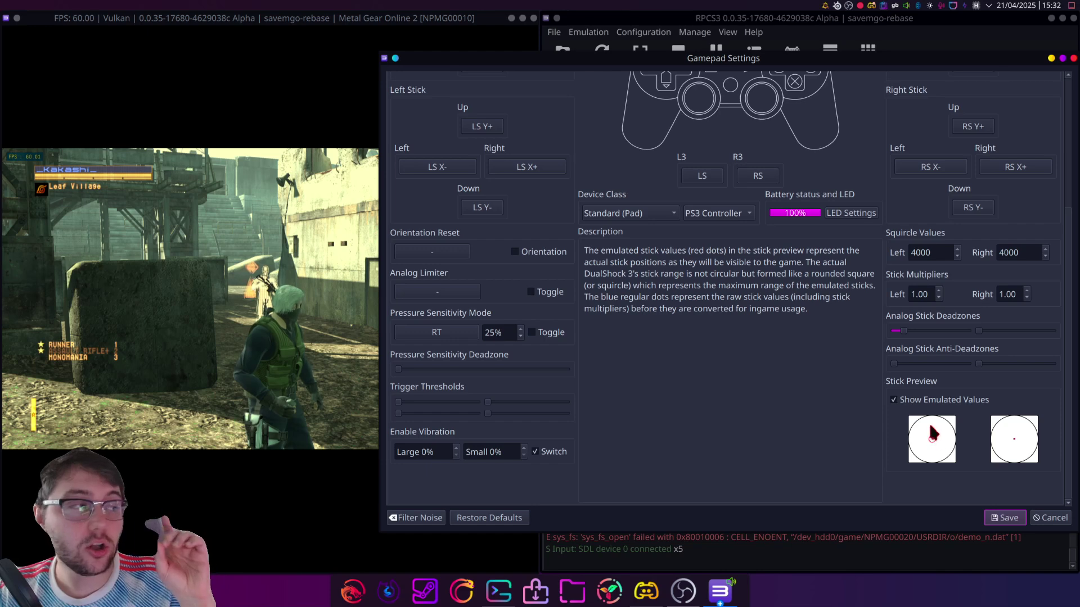
pyautogui.moveTo(907, 372)
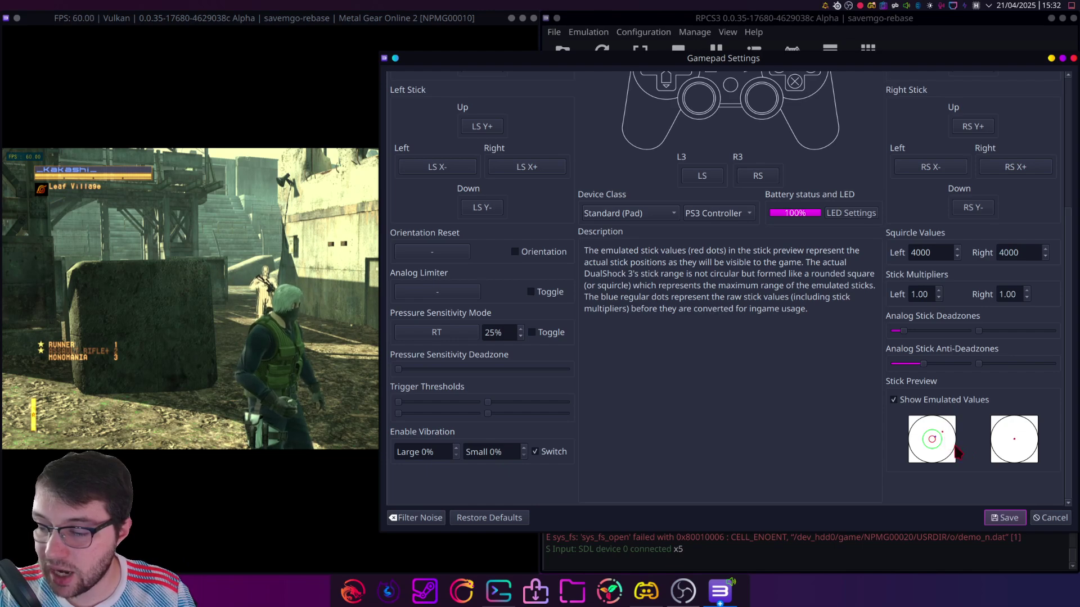
pyautogui.click(1004, 517)
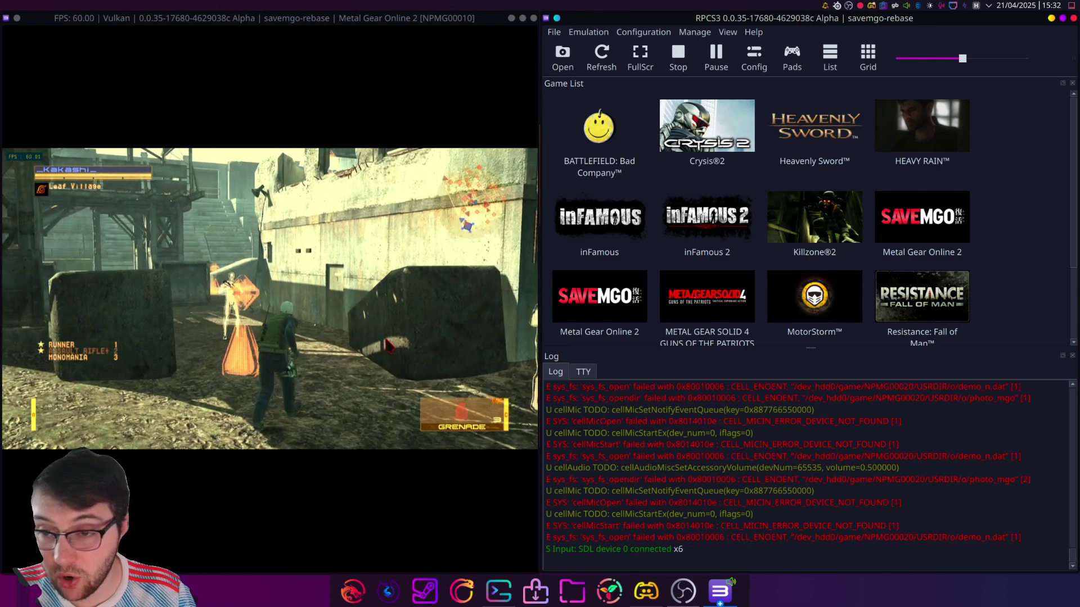
# - Reopen the gamepad settings and lower the left stick's anti-deadzone to zero
pyautogui.click(790, 54)
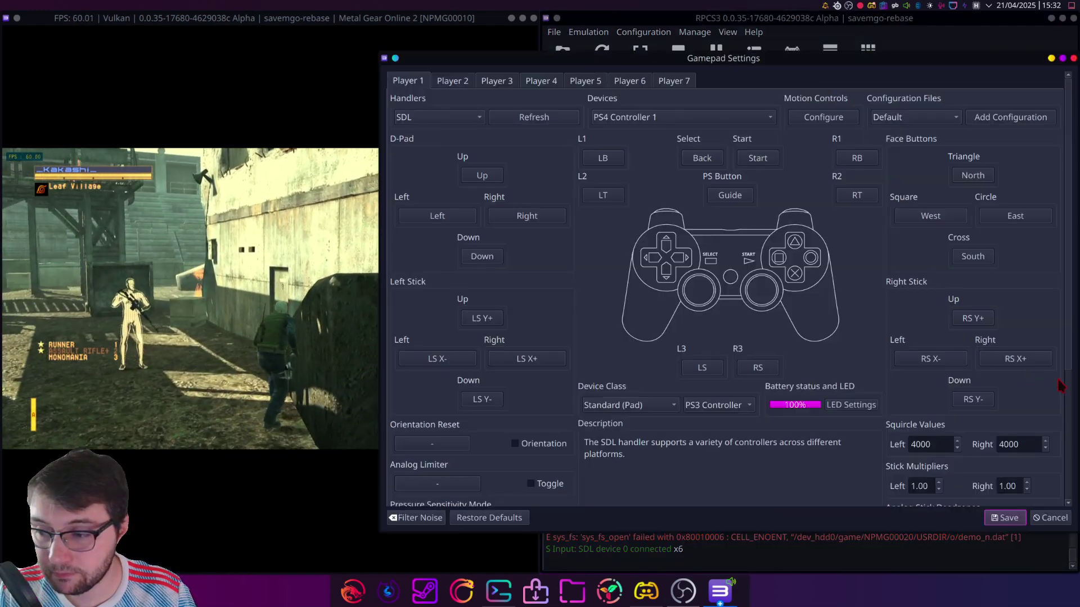
pyautogui.scroll(-5, 1072, 366)
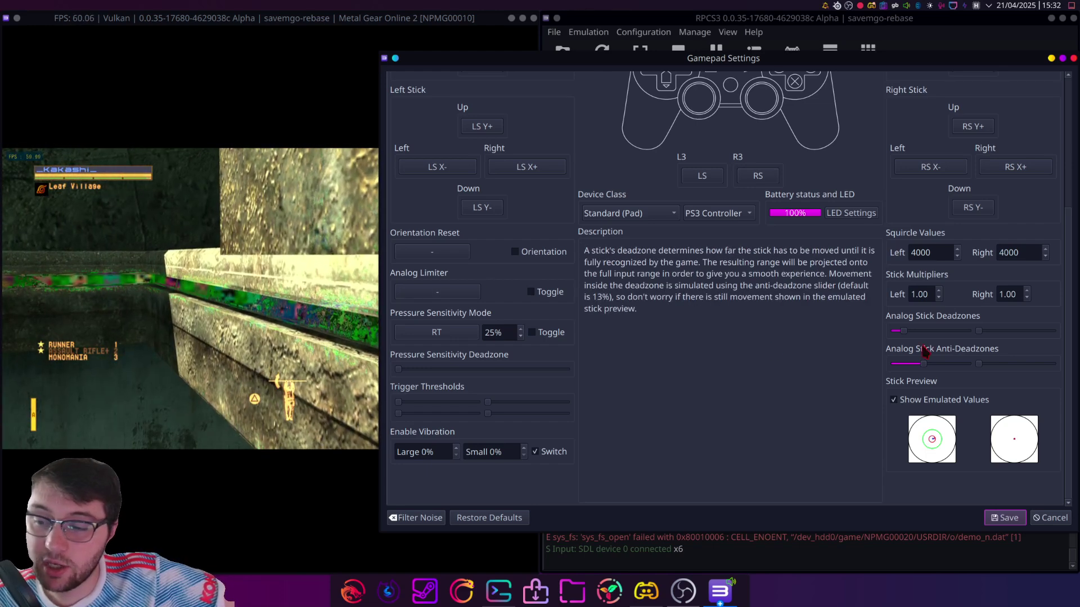
pyautogui.moveTo(923, 365); pyautogui.dragTo(882, 364)
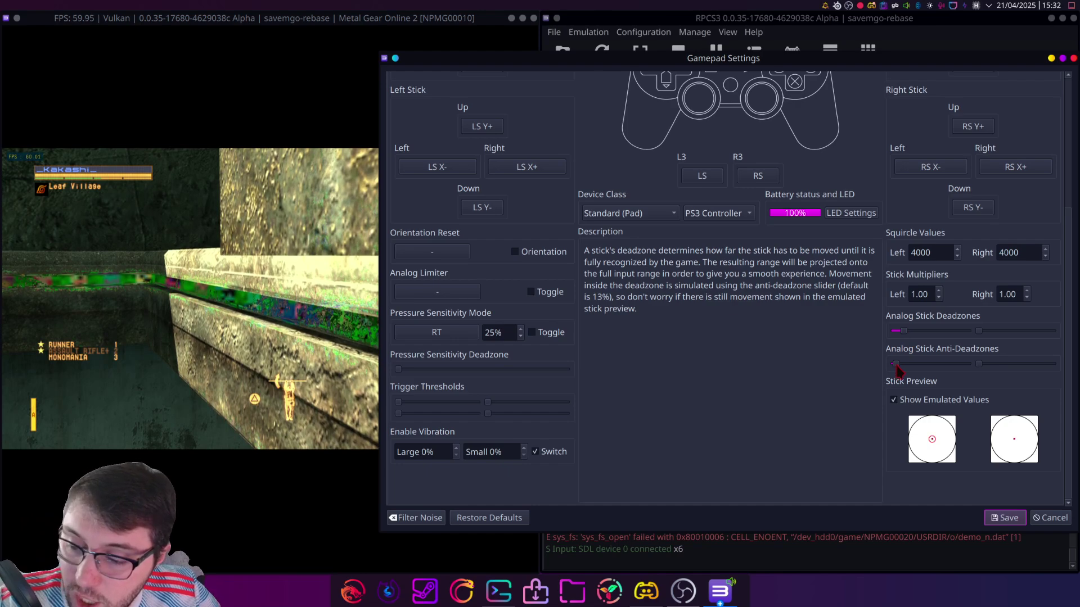
# - Raise the left stick's anti-deadzone to about a third of its range, save, and return to the game
pyautogui.moveTo(894, 364); pyautogui.dragTo(921, 367)
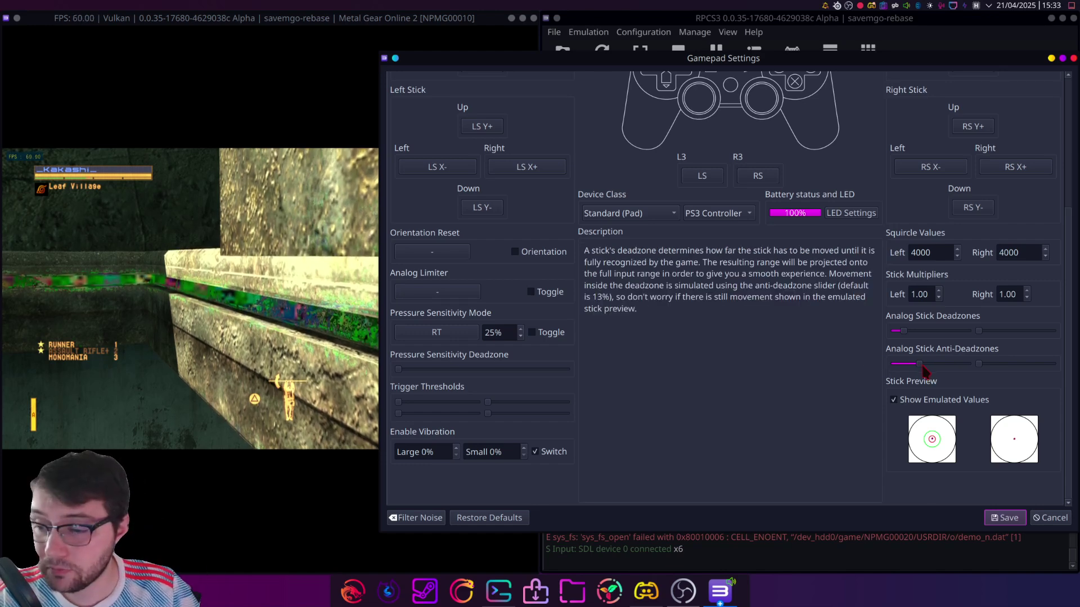
pyautogui.click(1004, 518)
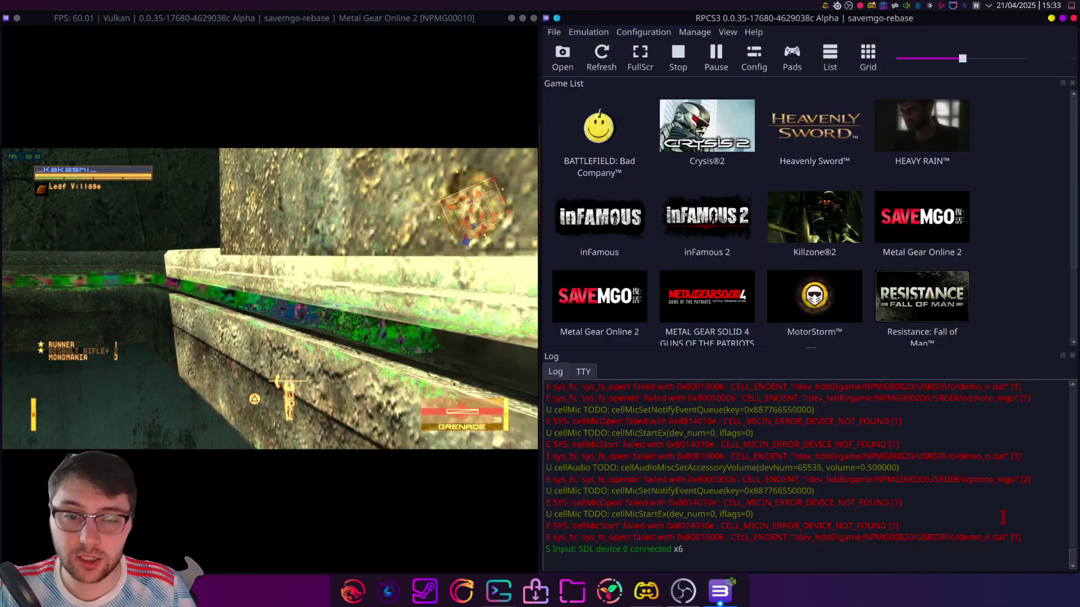
pyautogui.click(301, 344)
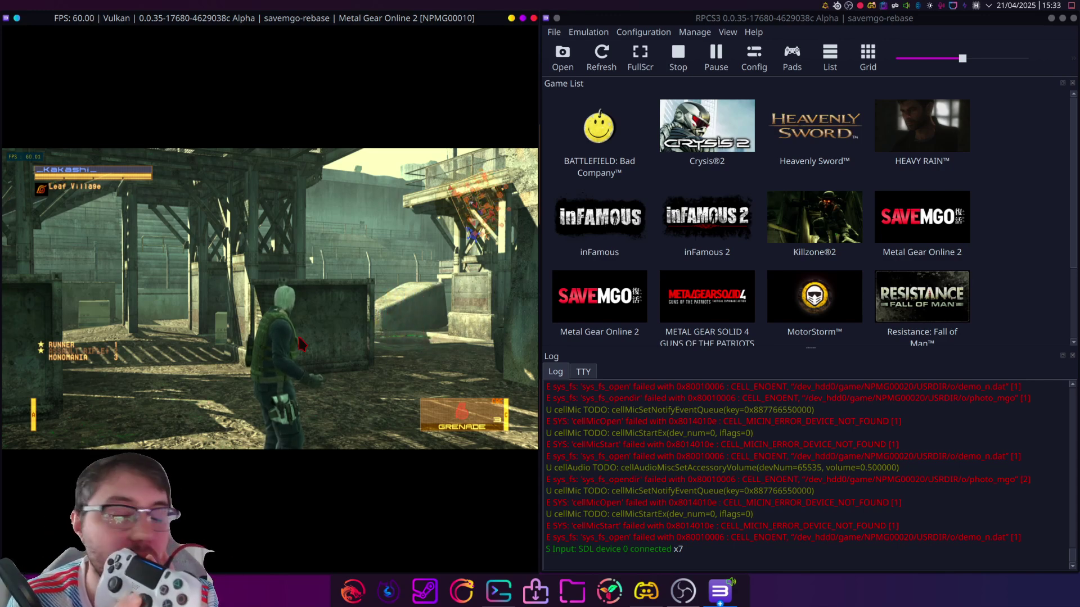
# - Reopen the gamepad settings, raise the right stick's deadzone slightly to about match the left stick's, and save
pyautogui.click(791, 57)
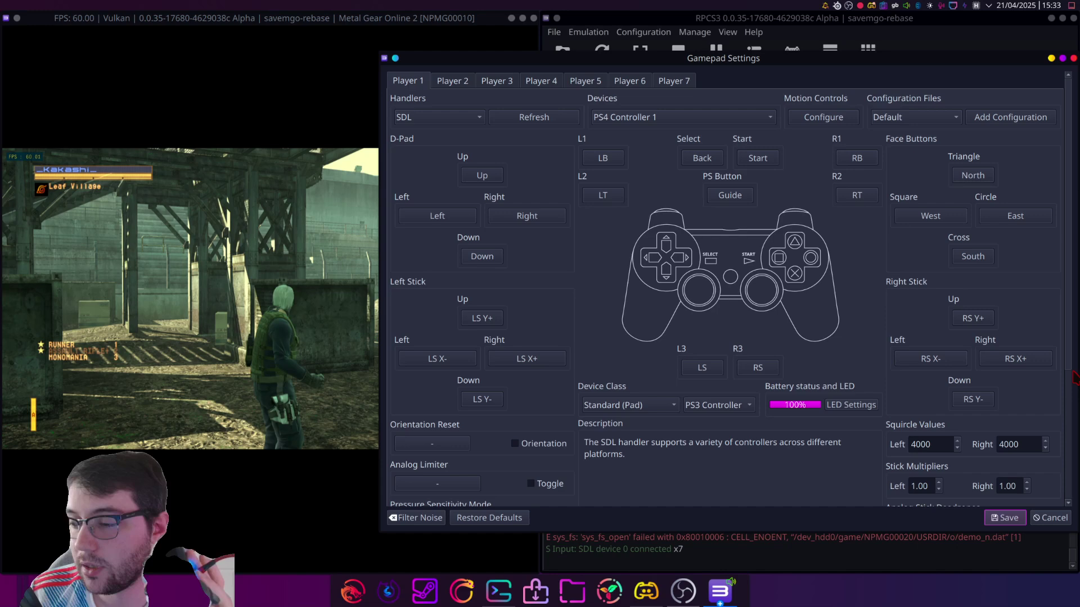
pyautogui.moveTo(1070, 349); pyautogui.dragTo(1070, 486)
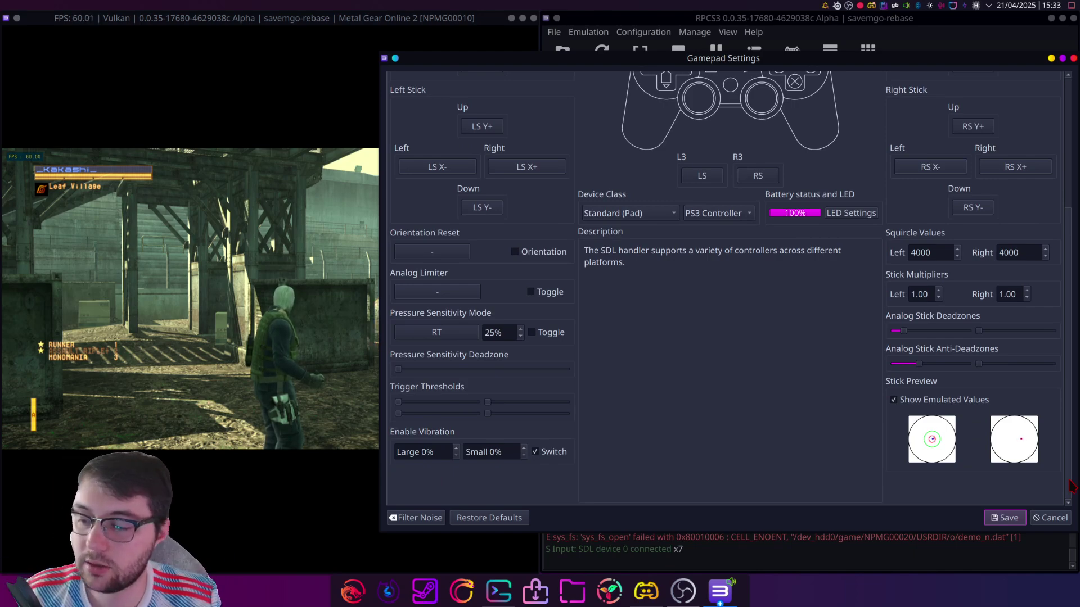
pyautogui.moveTo(979, 331); pyautogui.dragTo(990, 334)
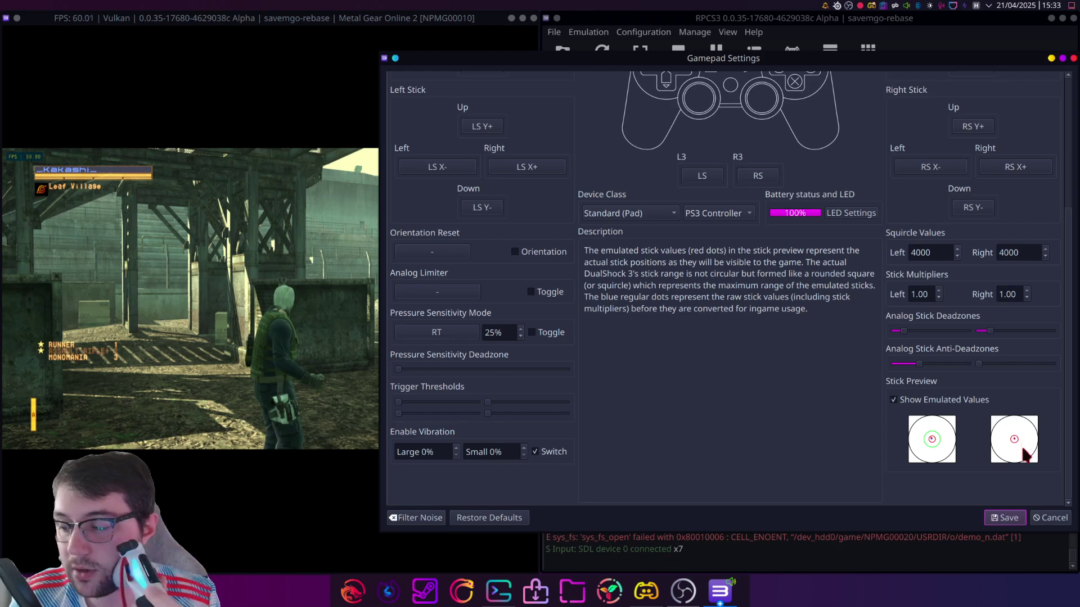
pyautogui.click(1007, 519)
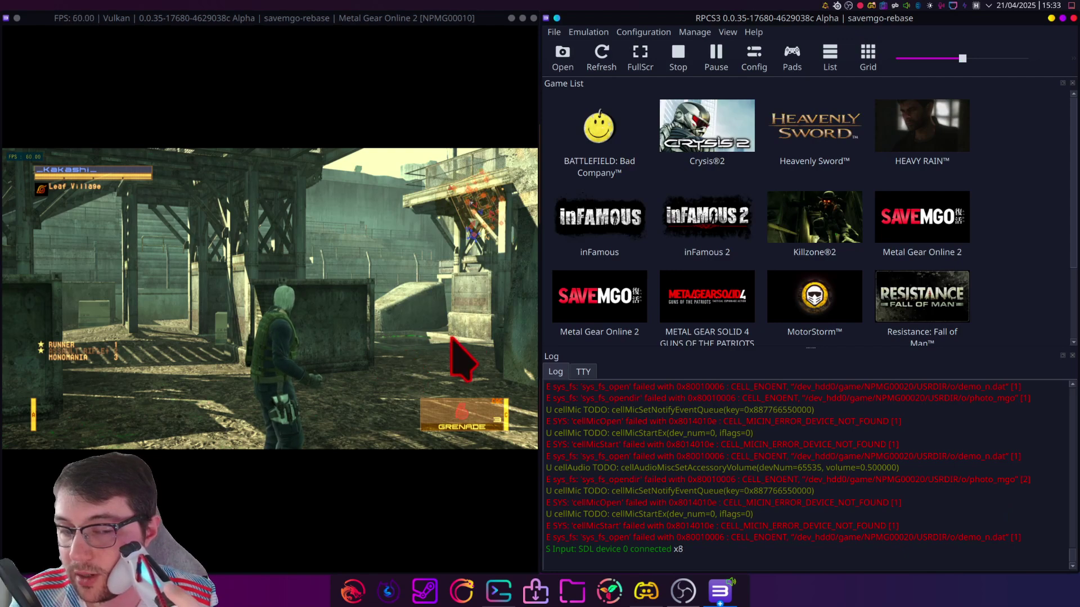
# - Reopen the gamepad settings, raise the right stick's anti-deadzone to a bit over a third of its range, and save
pyautogui.click(792, 56)
pyautogui.scroll(-5, 1067, 371)
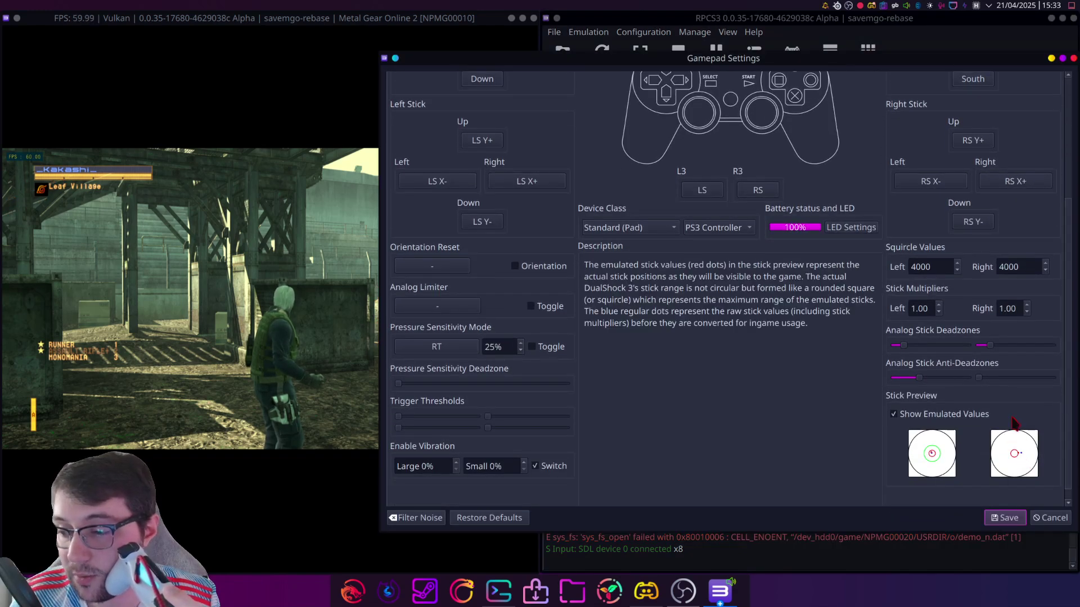
pyautogui.moveTo(979, 377); pyautogui.dragTo(1009, 381)
pyautogui.click(1005, 517)
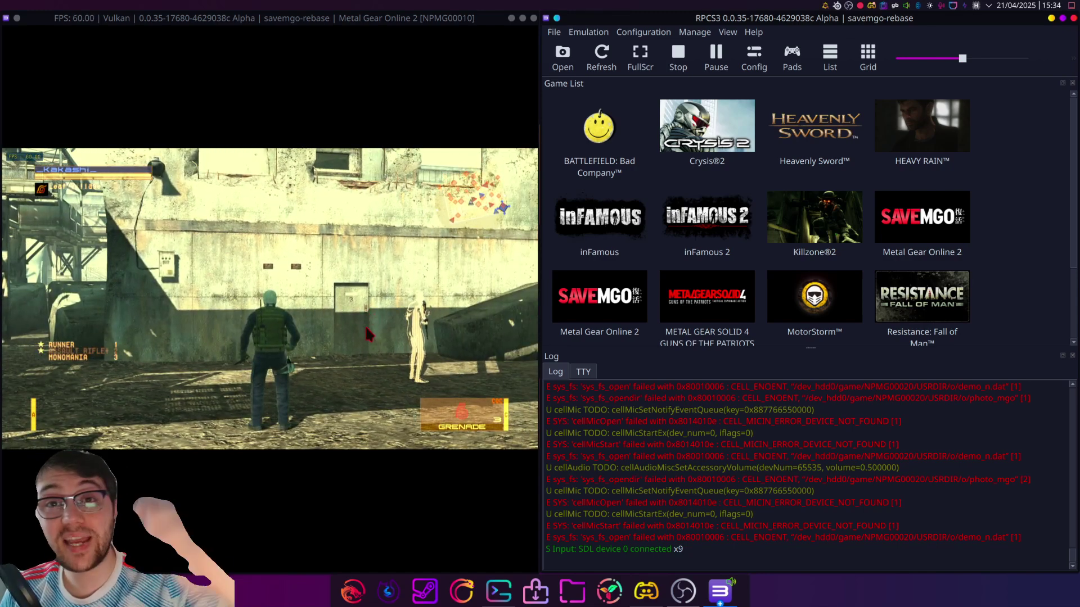
# - Reopen the gamepad settings, check both sticks in the preview, save, and return to the game
pyautogui.click(792, 56)
pyautogui.scroll(-5, 1063, 476)
pyautogui.moveTo(1019, 447)
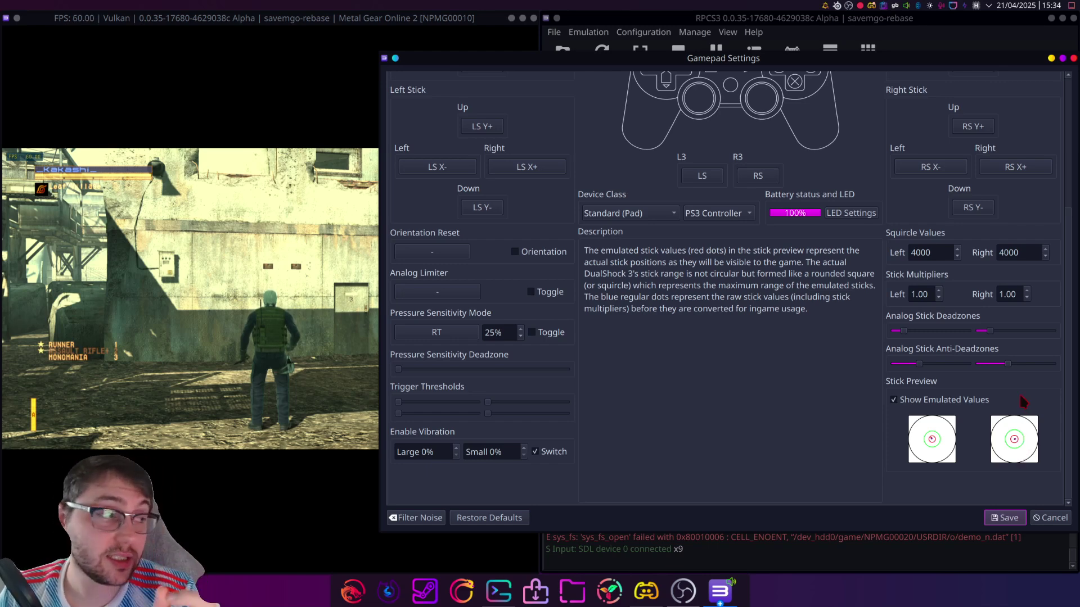
pyautogui.click(1003, 518)
pyautogui.click(350, 310)
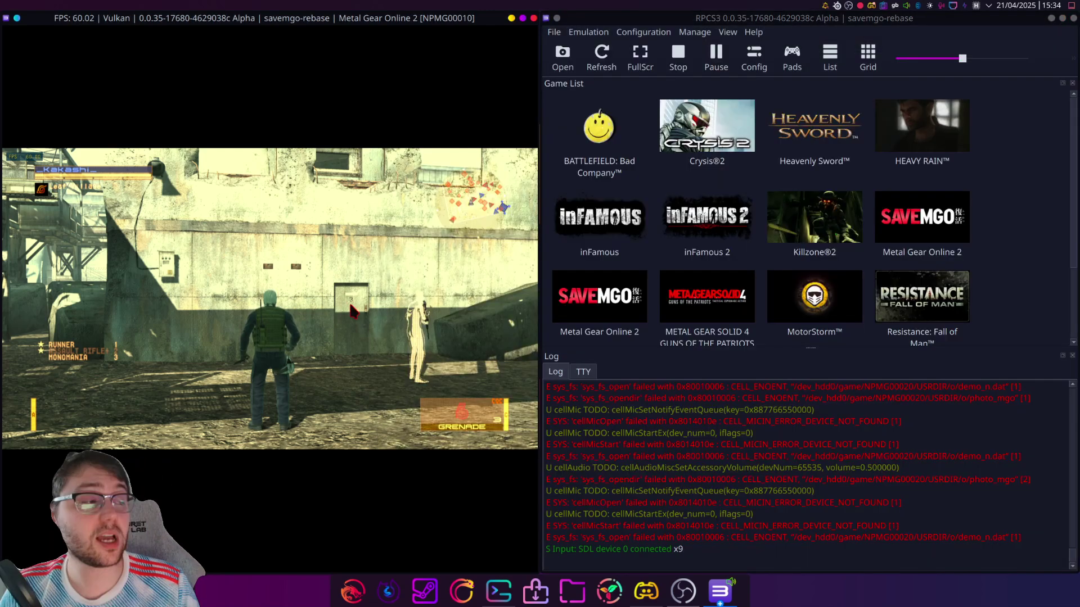
# - Switch the game to full screen and go to Over-the-Shoulder View Movement Speed on the View Controls page of the gameplay options
pyautogui.doubleClick(350, 306)
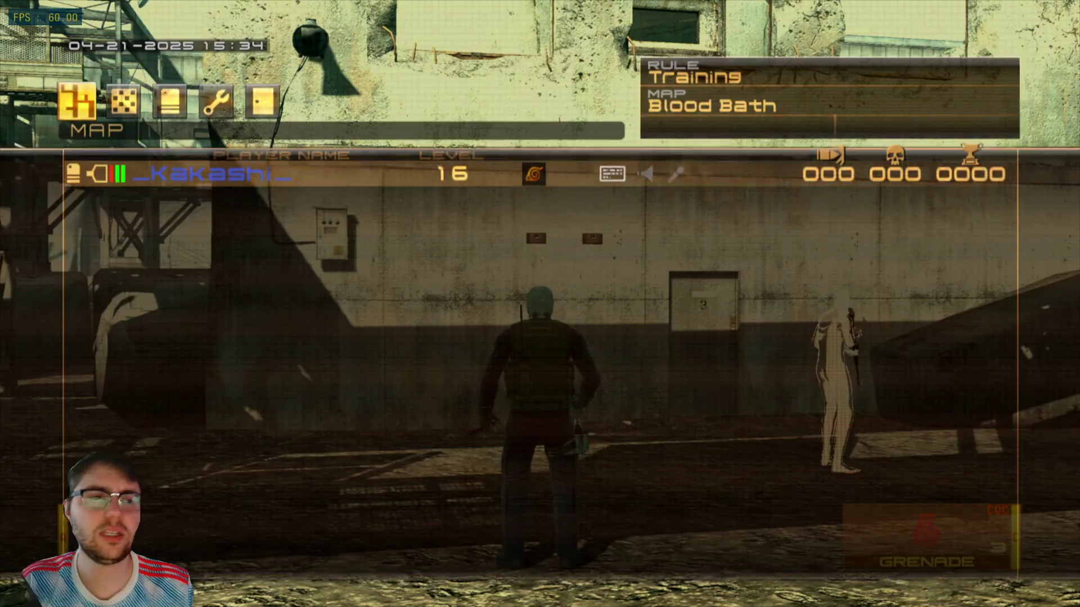
pyautogui.press('Right')
pyautogui.press('Return')
pyautogui.press('Down')
pyautogui.press('Down')
# - Review the view movement speed options in View Controls, and close the menus to resume the game
pyautogui.press('Down')
pyautogui.press('Down')
pyautogui.press('Down')
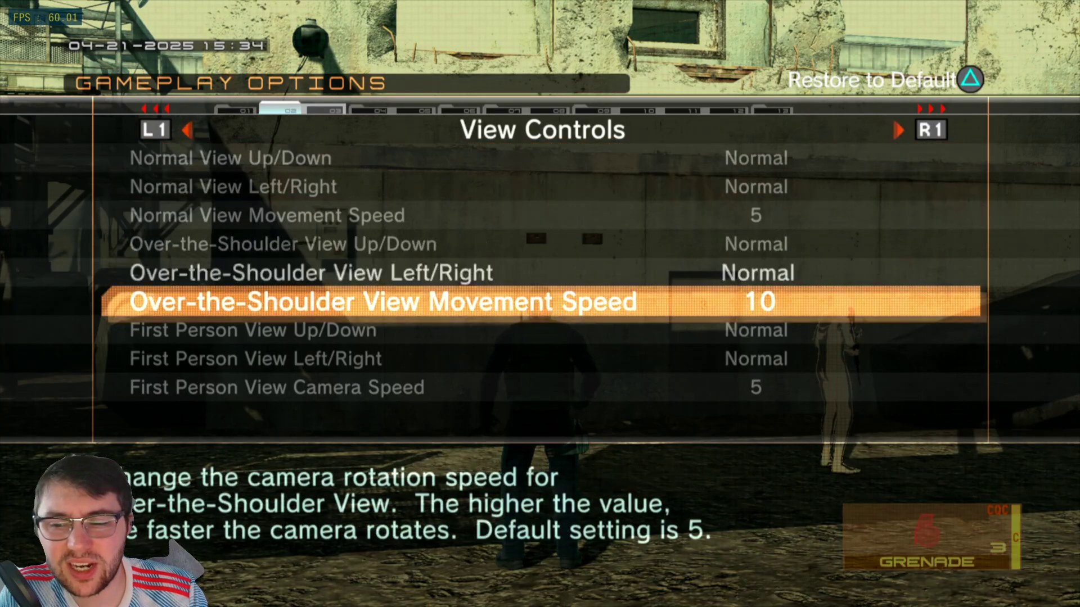
pyautogui.press('Up')
pyautogui.press('Up')
pyautogui.press('Down')
pyautogui.press('Down')
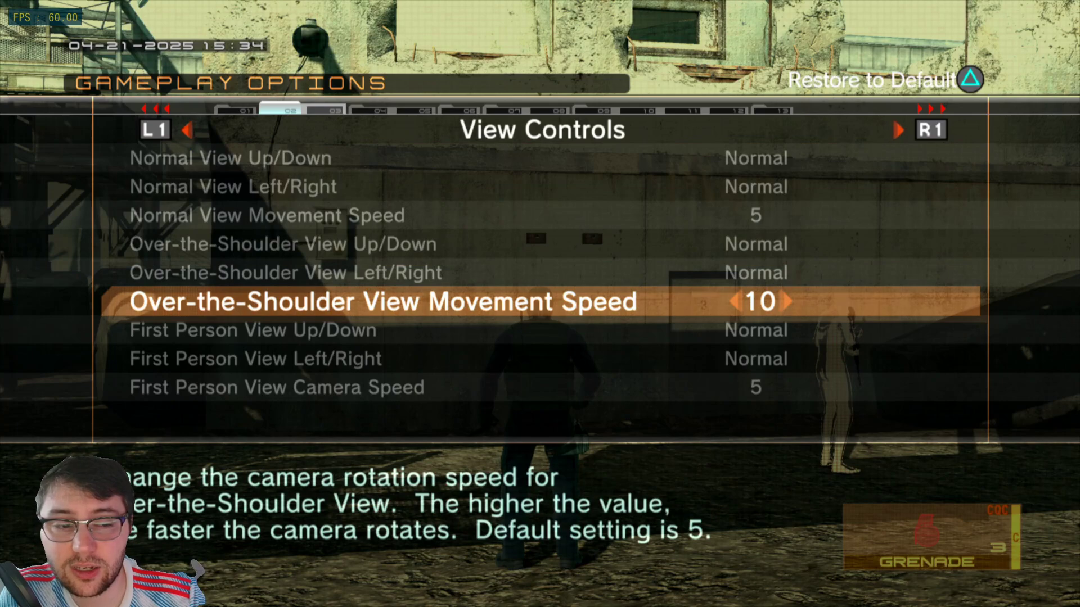
pyautogui.press('Up')
pyautogui.press('Up')
pyautogui.press('Up')
pyautogui.press('Escape')
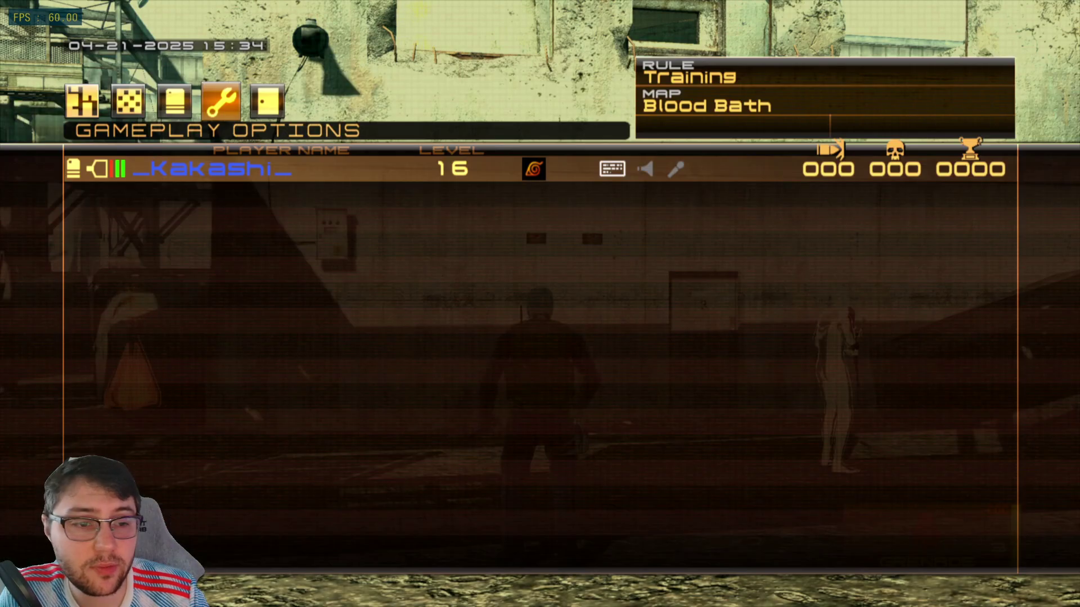
pyautogui.press('Escape')
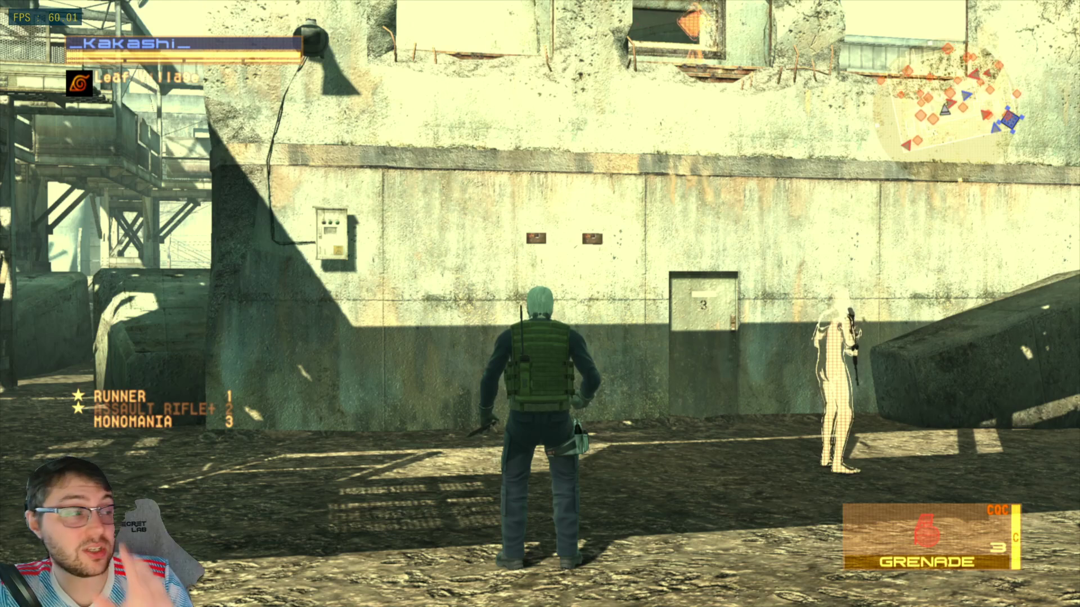
pyautogui.press('a')
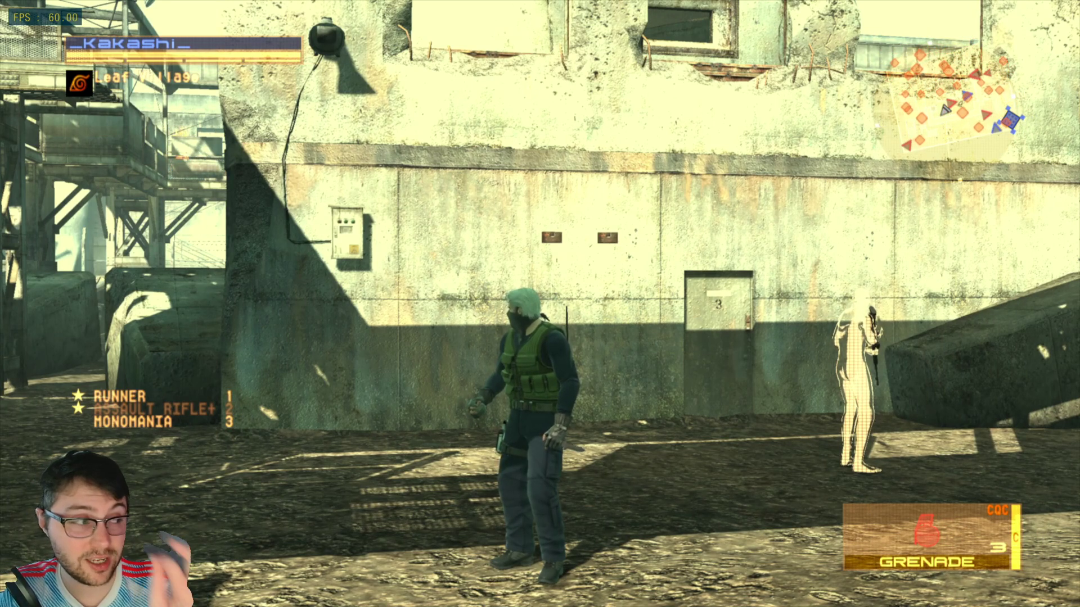
pyautogui.press('t')
pyautogui.press('q')
pyautogui.press('t')
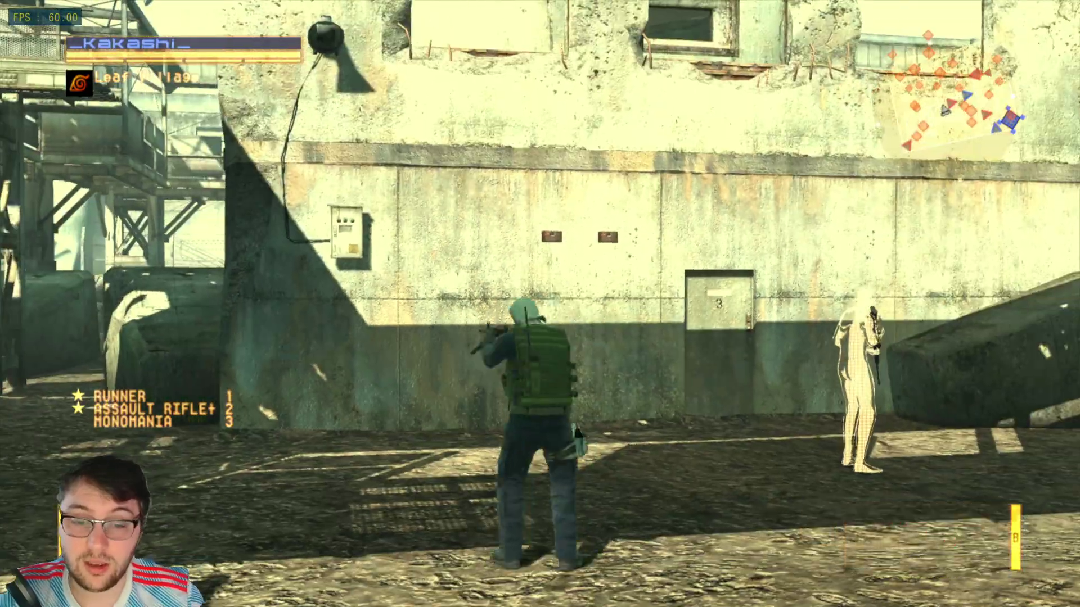
pyautogui.press('d')
pyautogui.press('s')
pyautogui.press('w')
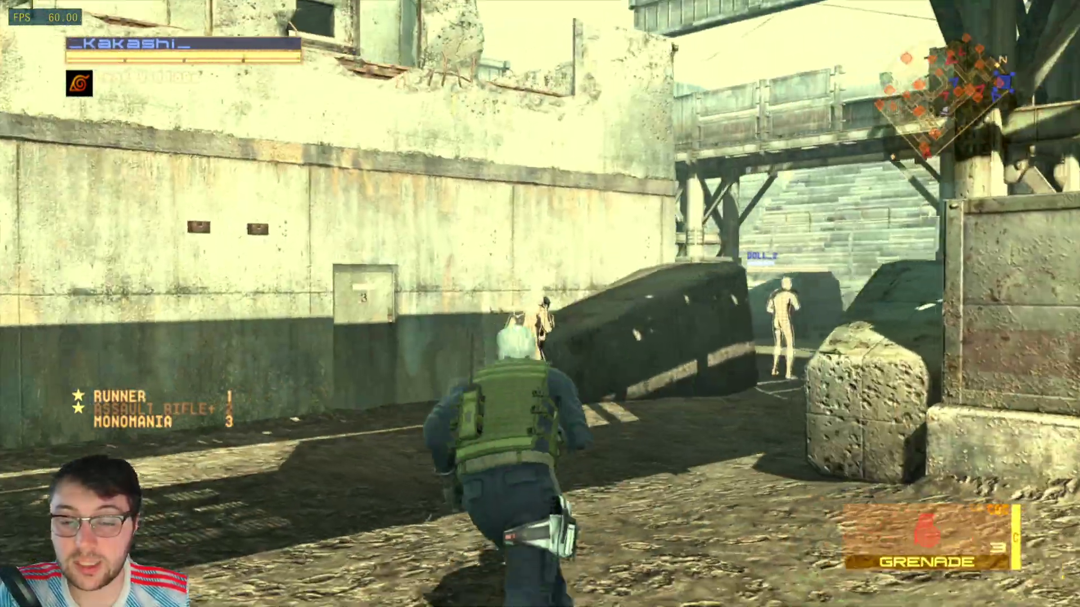
pyautogui.press('d')
pyautogui.press('a')
pyautogui.press('s')
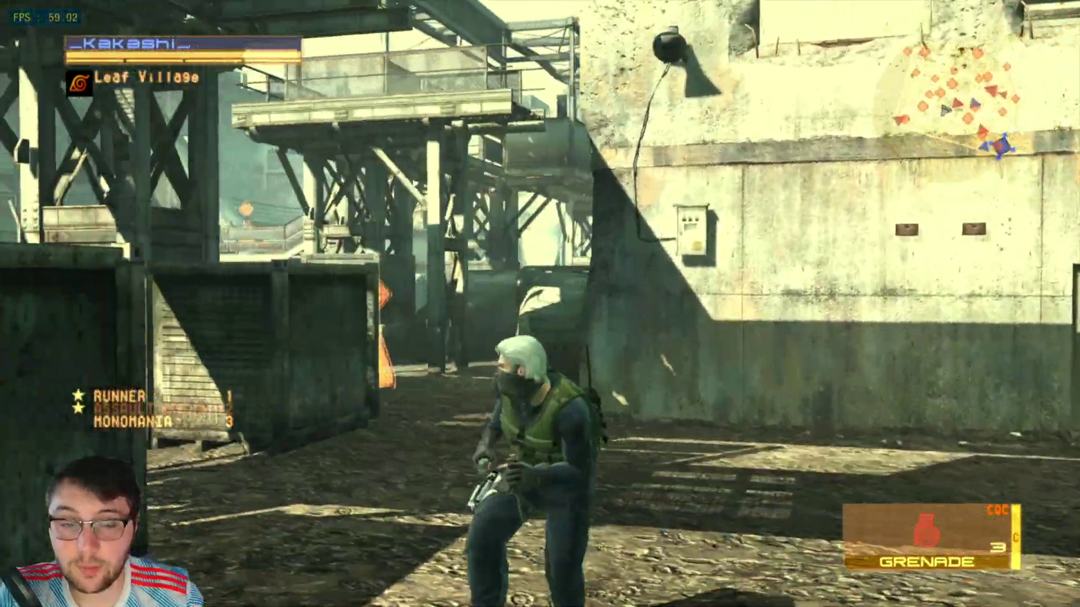
pyautogui.press('w')
pyautogui.press('s')
pyautogui.press('s')
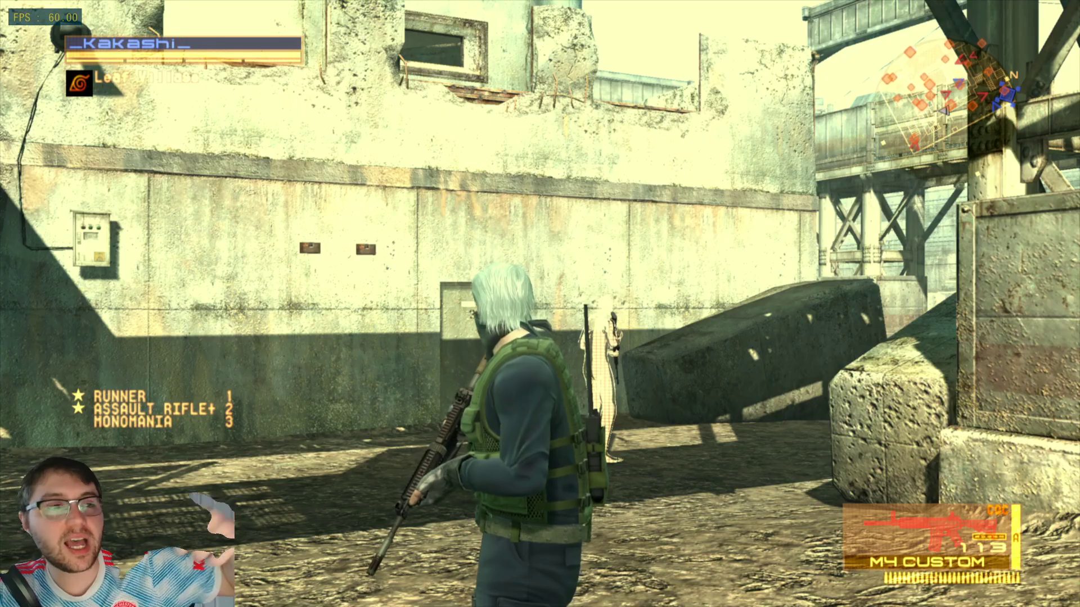
pyautogui.press('w')
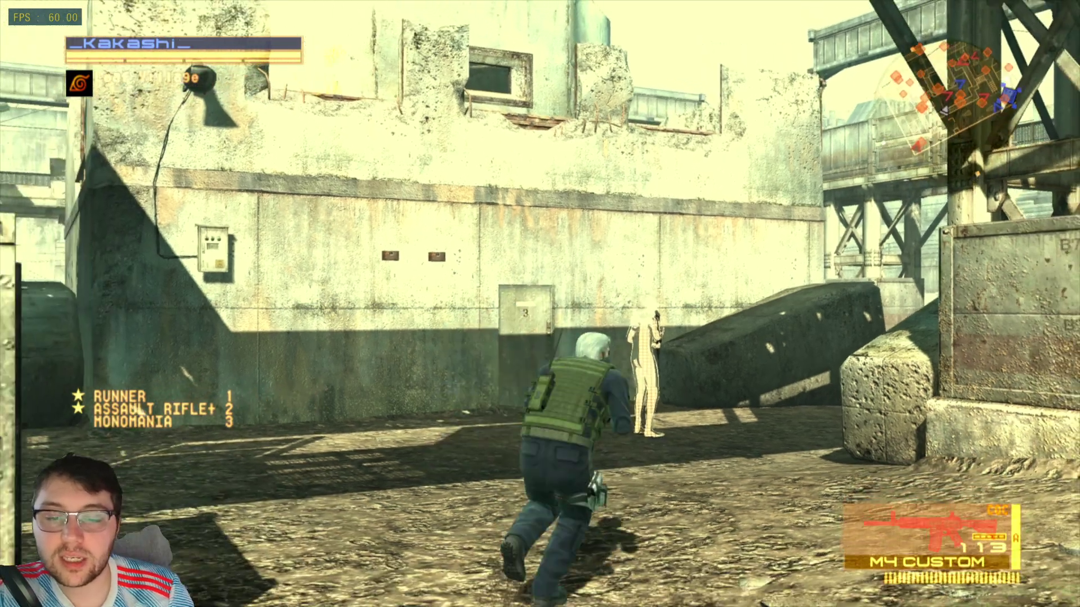
pyautogui.press('t')
pyautogui.press('w')
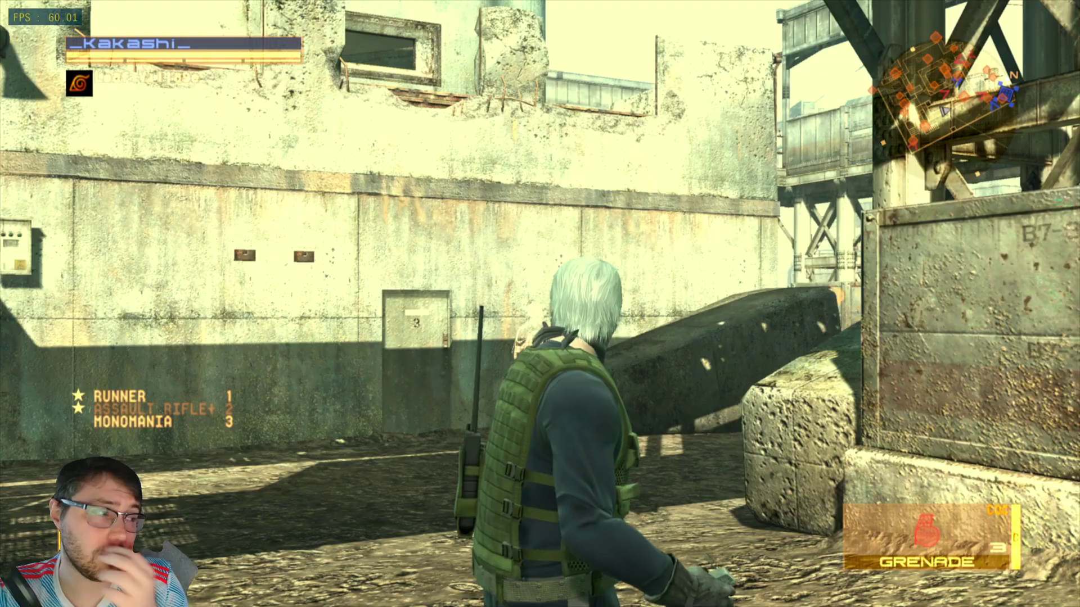
pyautogui.press('w')
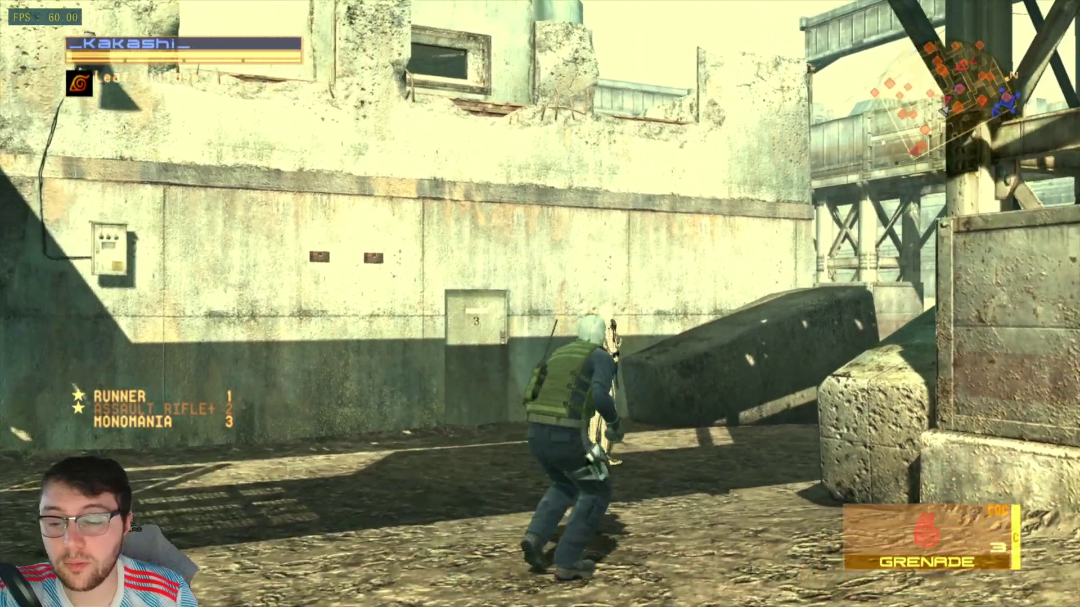
pyautogui.press('s')
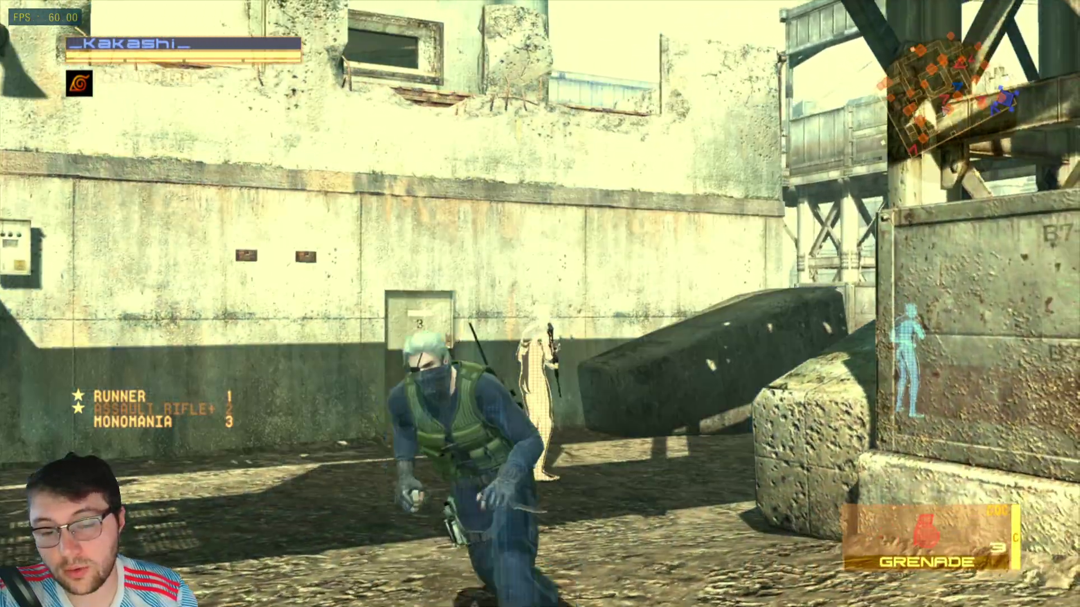
pyautogui.press('a')
pyautogui.press('d')
pyautogui.press('s')
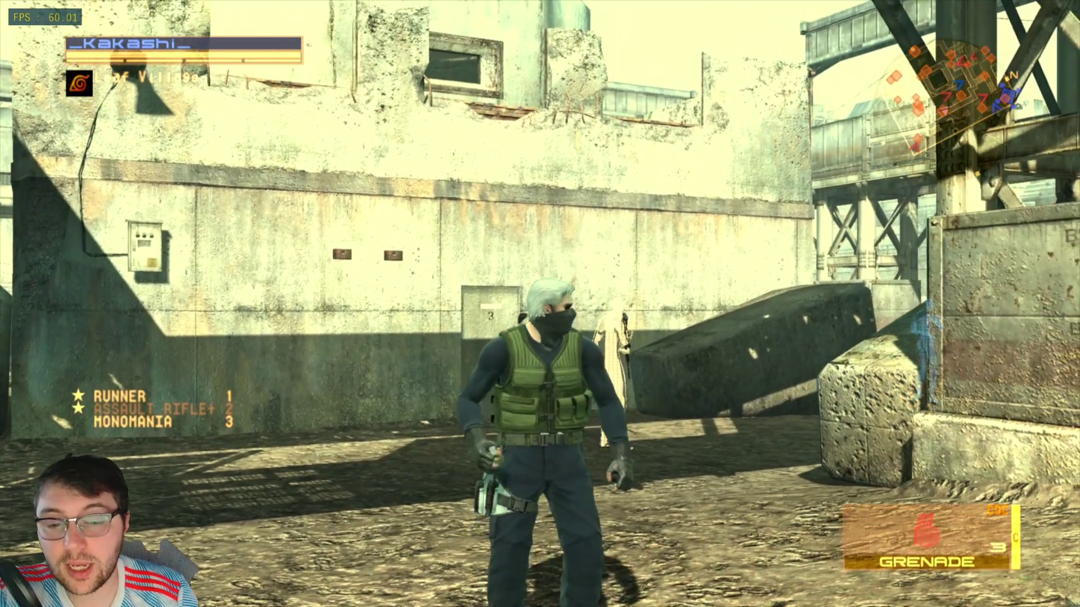
pyautogui.press('s')
pyautogui.press('w')
pyautogui.press('d')
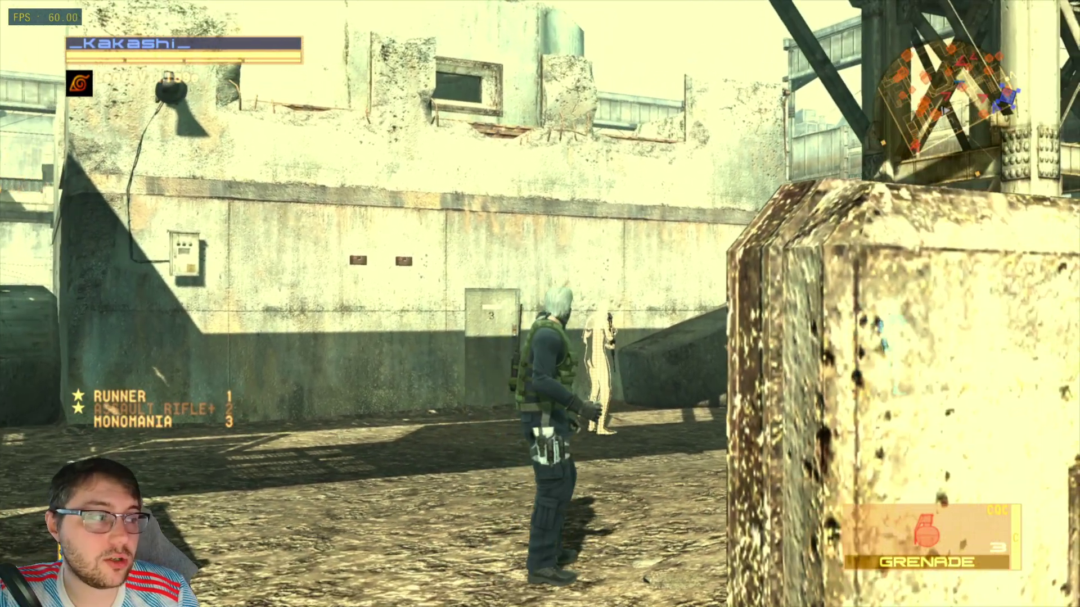
pyautogui.press('w')
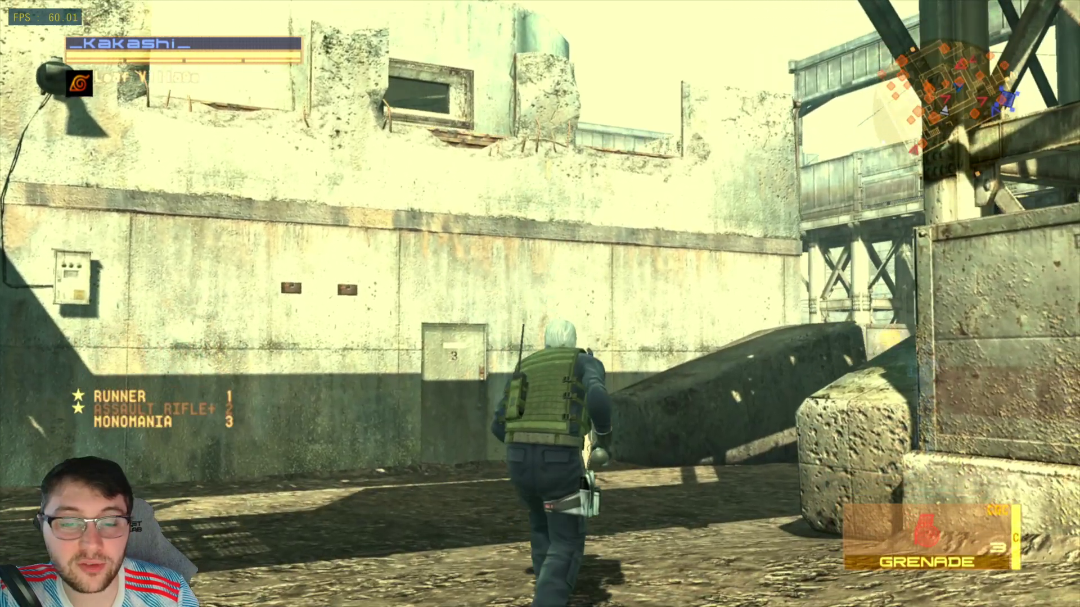
pyautogui.press('a')
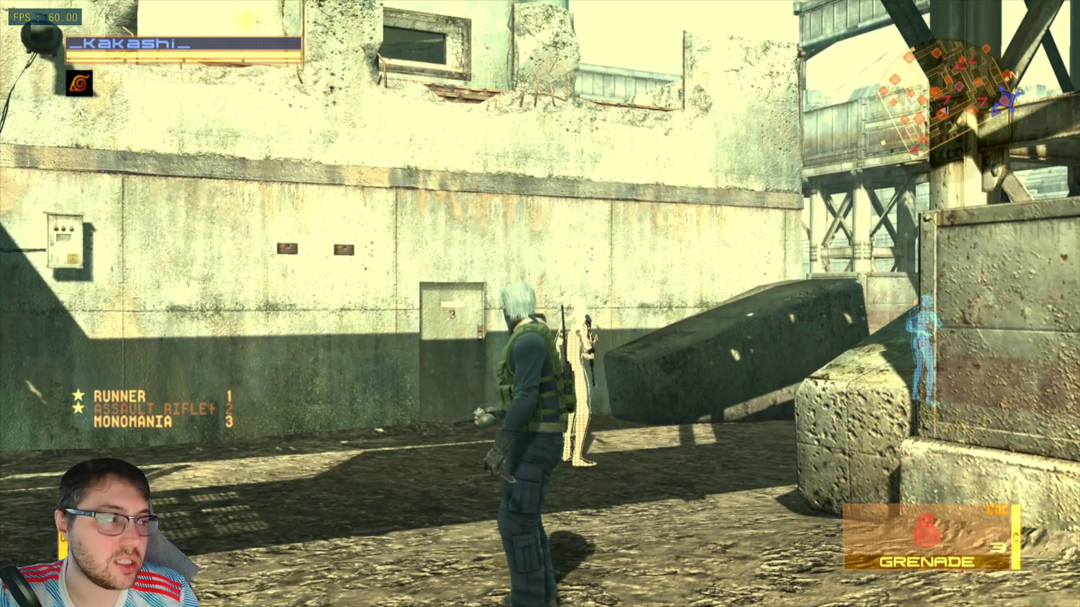
pyautogui.press('s')
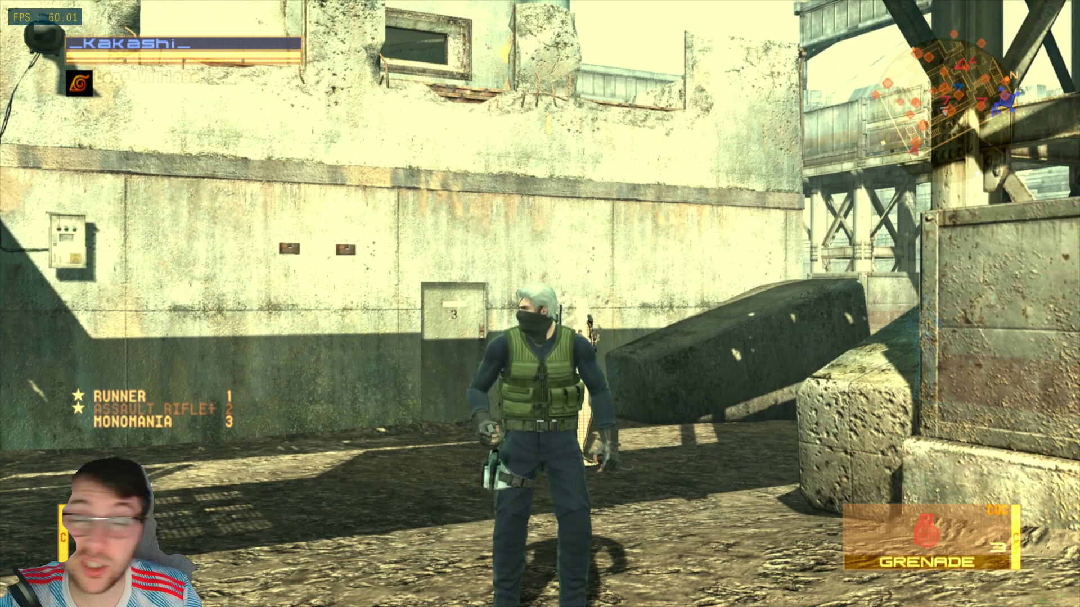